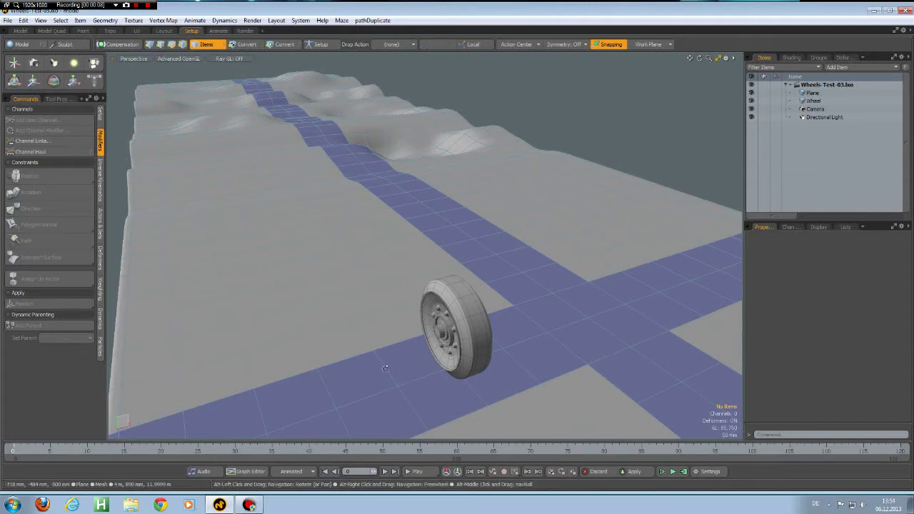
# Add the wheel's Rotation X channel and a Revolve channel modifier to the schematic workspace.
pyautogui.keyDown('alt'); pyautogui.moveTo(489, 413); pyautogui.dragTo(393, 358); pyautogui.keyUp('alt')
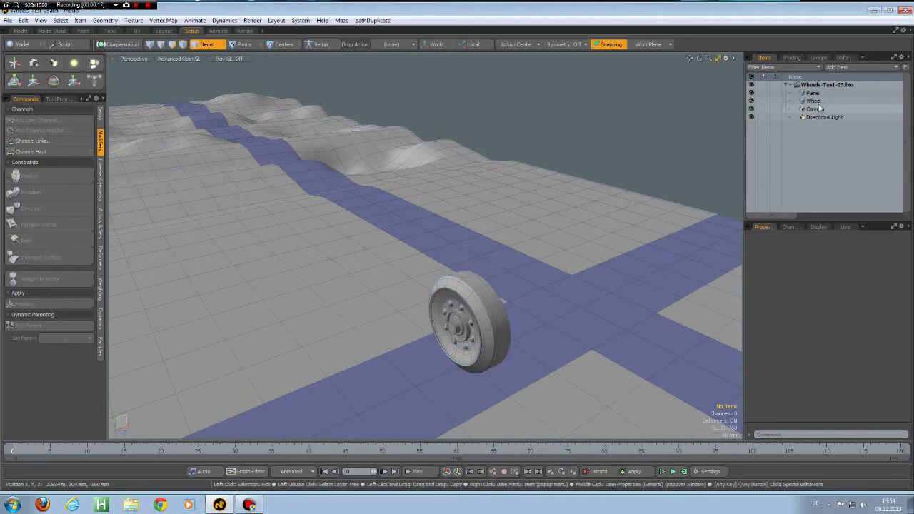
pyautogui.keyDown('alt'); pyautogui.moveTo(408, 225); pyautogui.dragTo(316, 251); pyautogui.keyUp('alt')
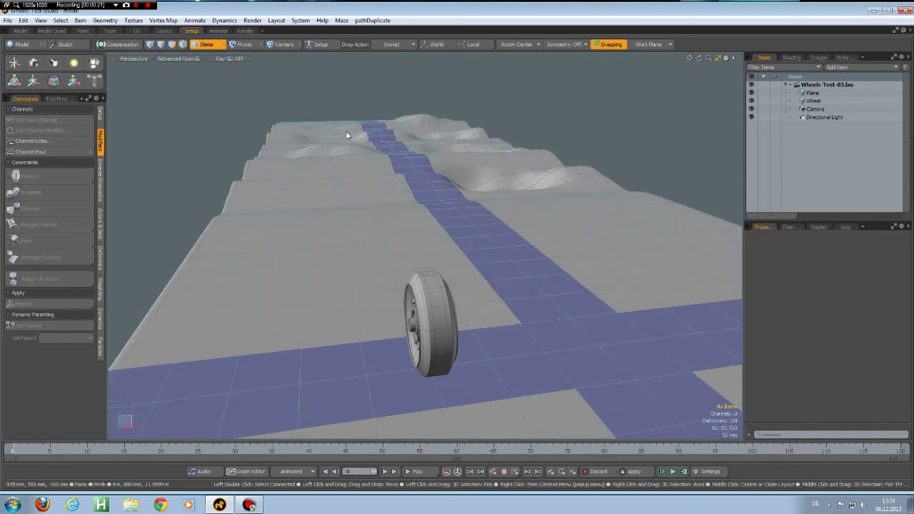
pyautogui.keyDown('alt'); pyautogui.moveTo(361, 197); pyautogui.dragTo(500, 340); pyautogui.keyUp('alt')
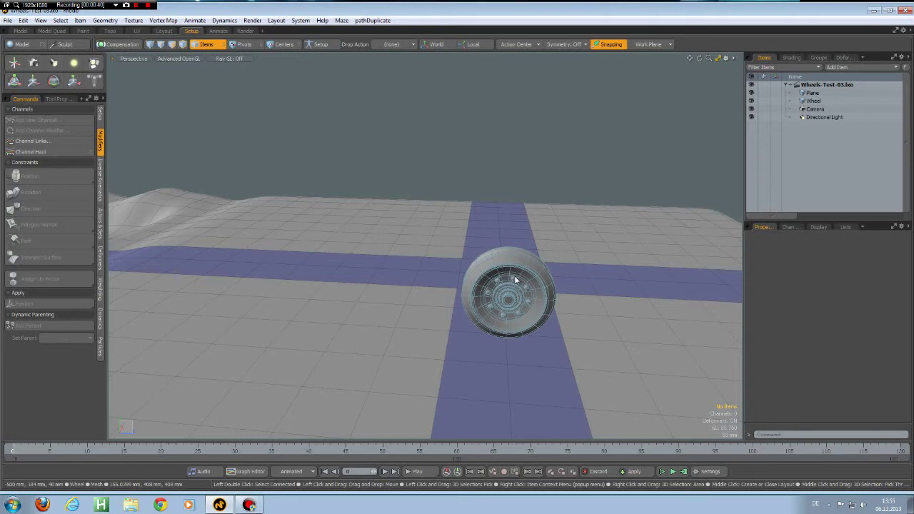
pyautogui.click(719, 59)
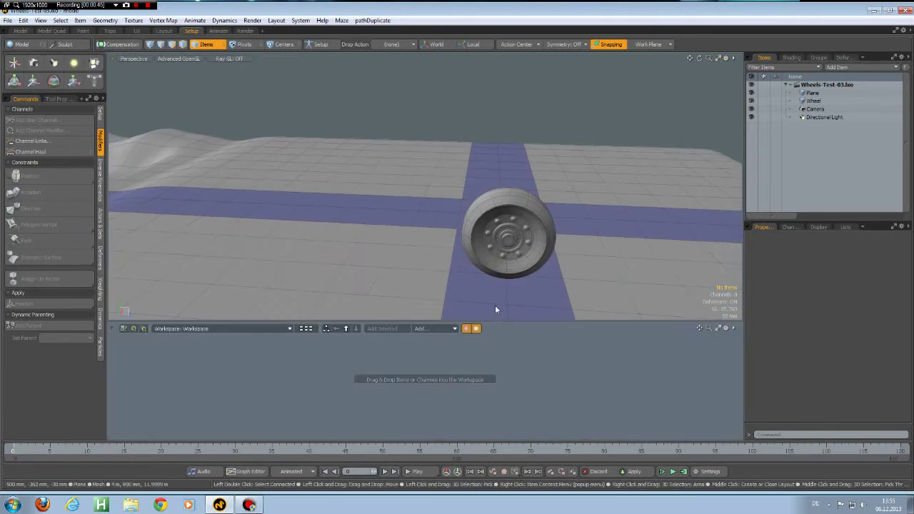
pyautogui.click(519, 249)
pyautogui.click(789, 227)
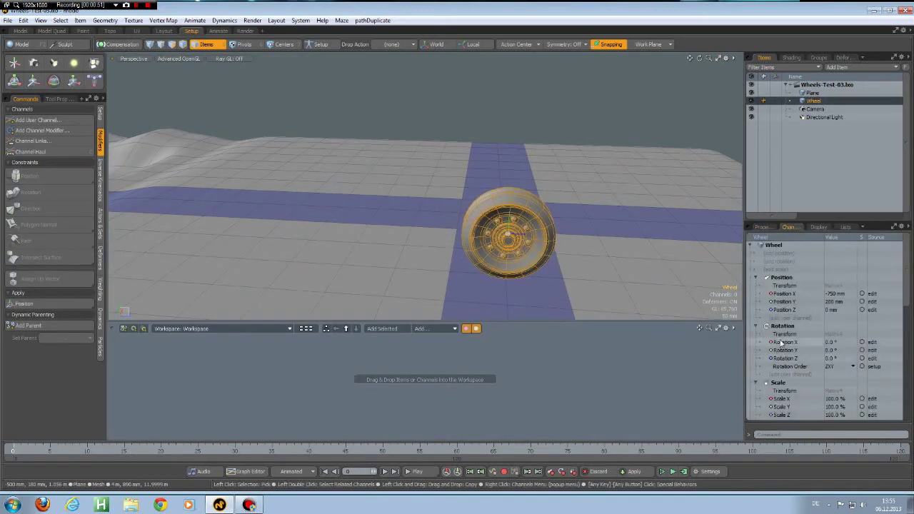
pyautogui.moveTo(784, 344); pyautogui.dragTo(571, 370)
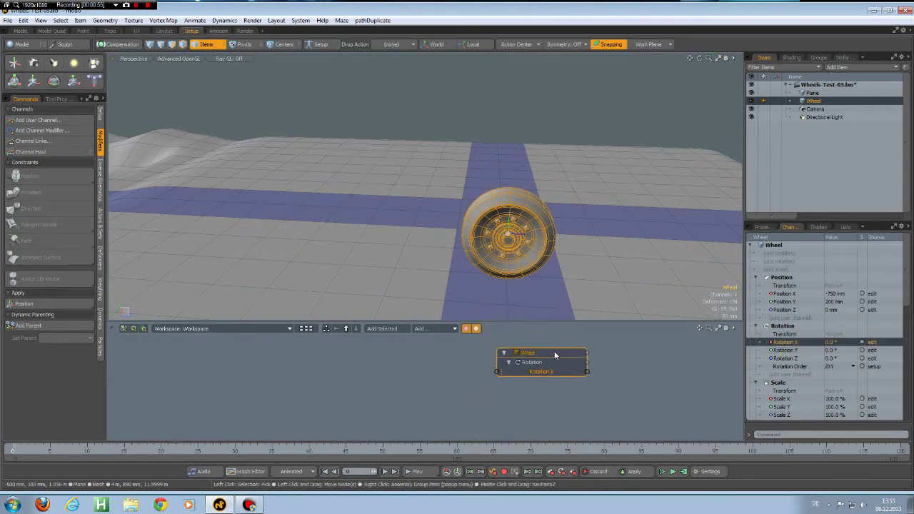
pyautogui.click(428, 328)
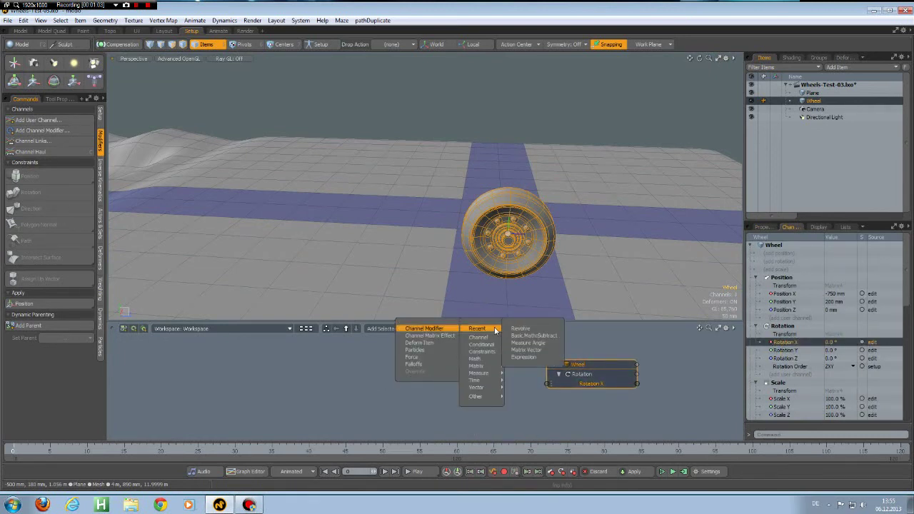
pyautogui.click(532, 330)
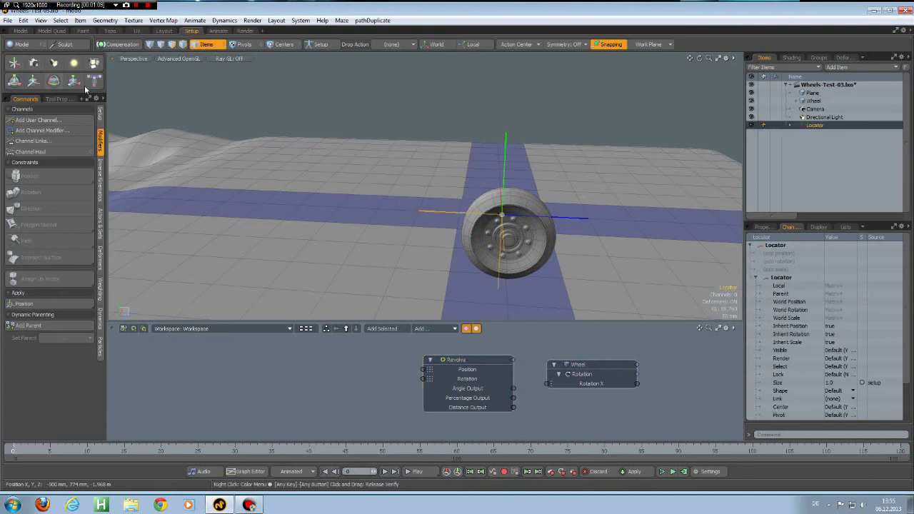
# Bring the locator's World Position and World Rotation into the schematic, linking them to Revolve and its Angle Output to the wheel's Rotation X.
pyautogui.click(790, 303)
pyautogui.keyDown('ctrl'); pyautogui.click(795, 310); pyautogui.keyUp('ctrl')
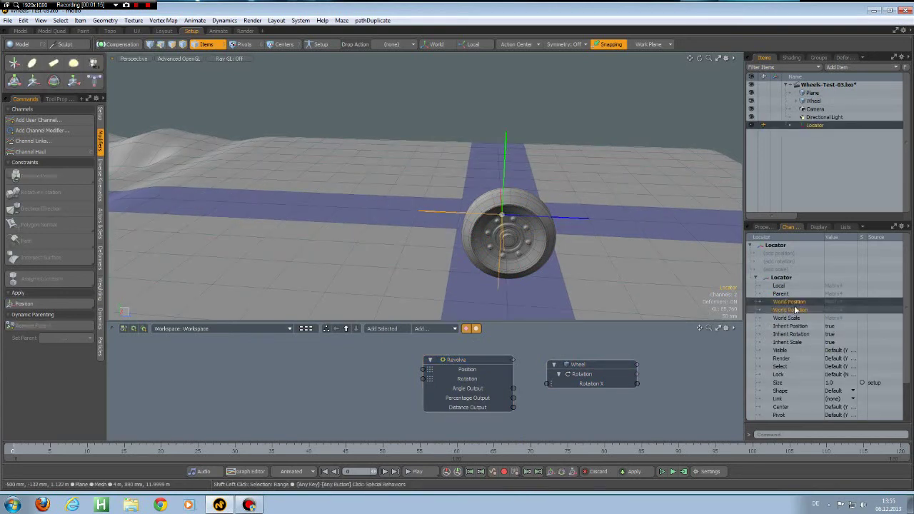
pyautogui.click(312, 382)
pyautogui.moveTo(297, 378); pyautogui.dragTo(422, 370)
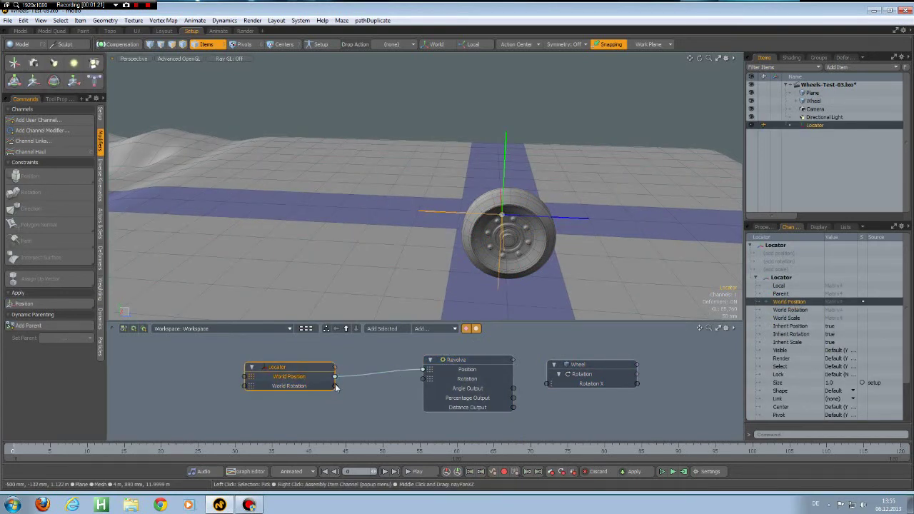
pyautogui.moveTo(335, 386); pyautogui.dragTo(422, 380)
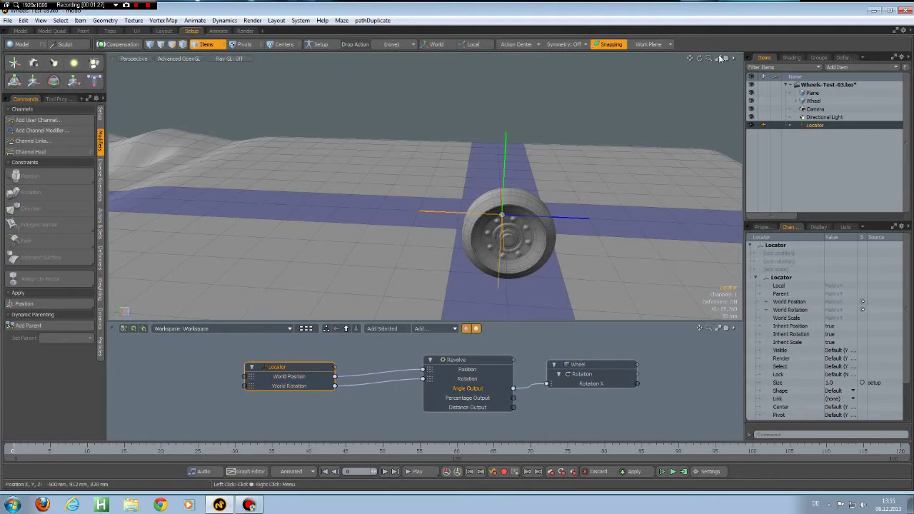
# Parent the Wheel item to the Locator and expand the locator's hierarchy in the item list.
pyautogui.click(722, 58)
pyautogui.moveTo(813, 101); pyautogui.dragTo(810, 126)
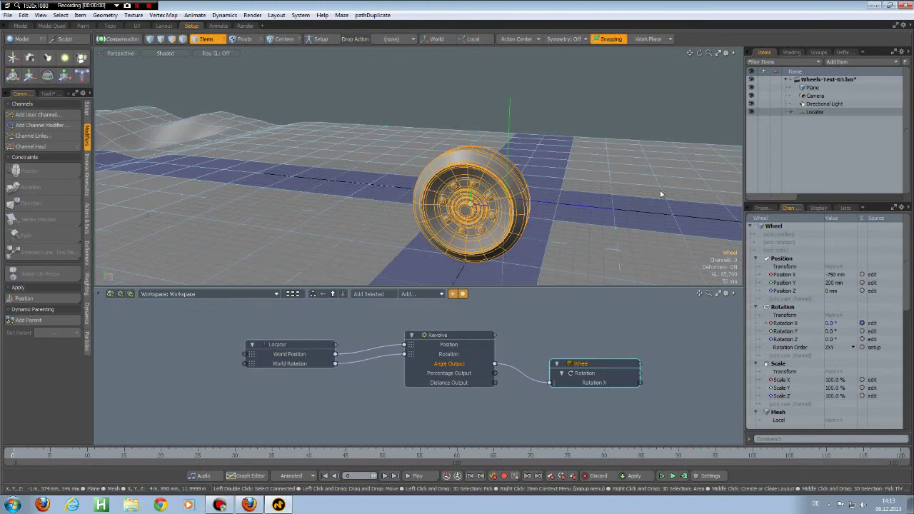
pyautogui.click(790, 113)
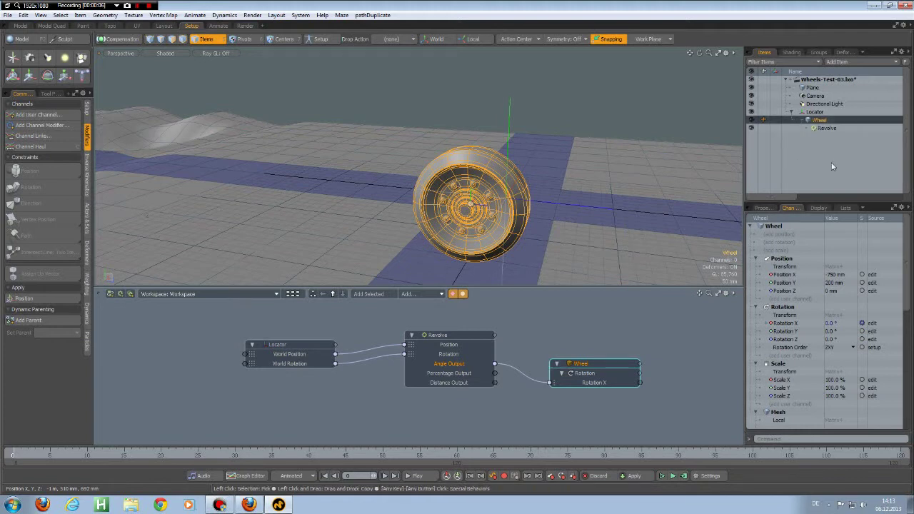
# Set the Revolve modifier's Radius channel to 200 mm.
pyautogui.click(814, 128)
pyautogui.moveTo(817, 112); pyautogui.dragTo(818, 111)
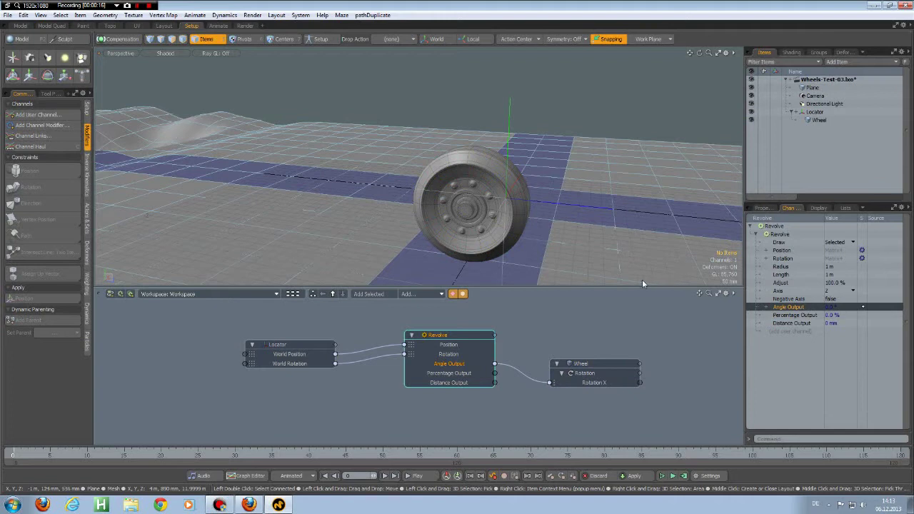
pyautogui.click(831, 268)
pyautogui.click(833, 267)
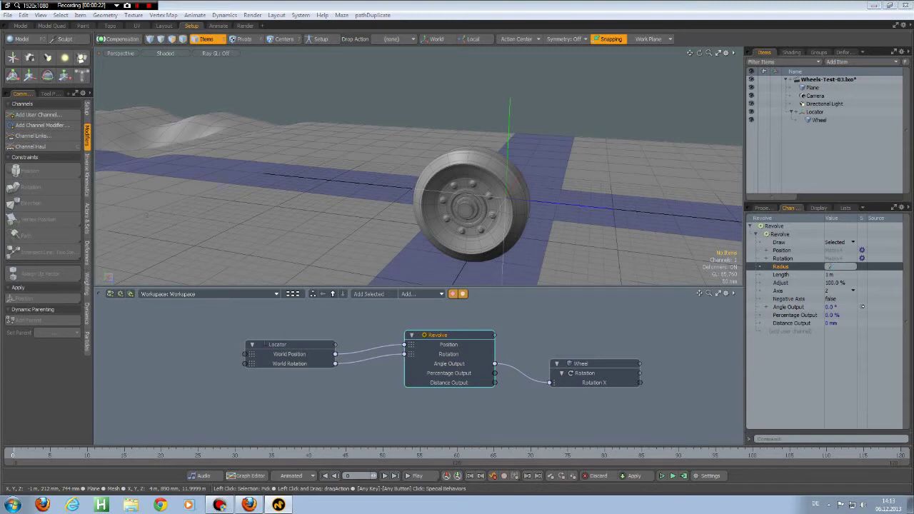
pyautogui.press('Return')
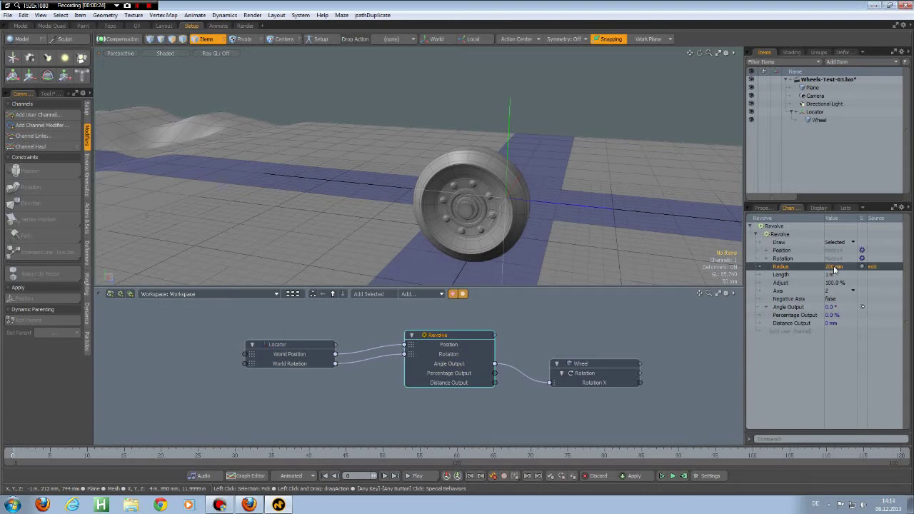
# Activate the Move tool on the locator and enable the Transform tool's visibility in the tool pipeline.
pyautogui.keyDown('alt'); pyautogui.moveTo(714, 218); pyautogui.dragTo(609, 259); pyautogui.keyUp('alt')
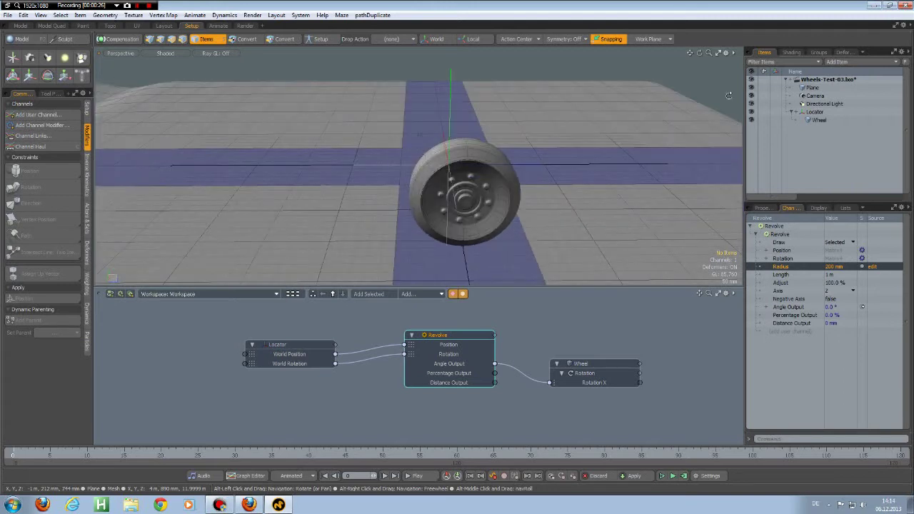
pyautogui.keyDown('alt'); pyautogui.moveTo(714, 71); pyautogui.dragTo(554, 279); pyautogui.keyUp('alt')
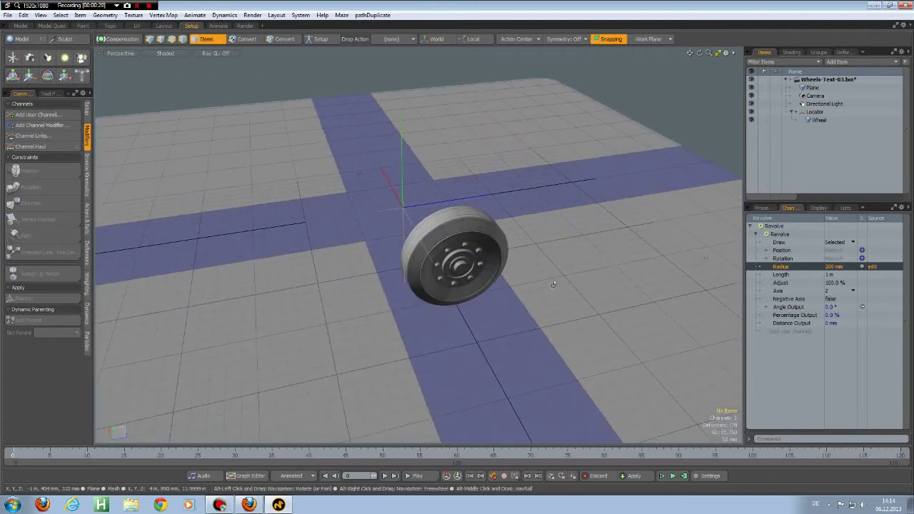
pyautogui.click(402, 161)
pyautogui.press('w')
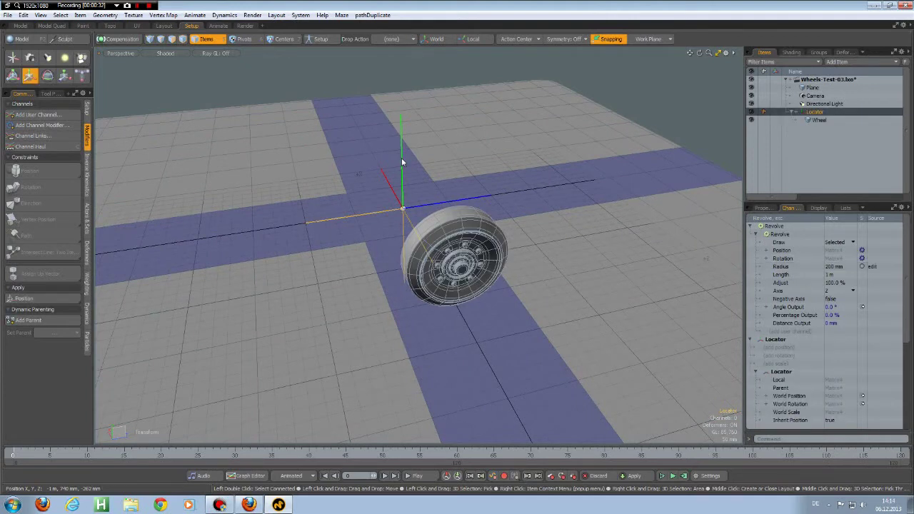
pyautogui.keyDown('alt'); pyautogui.moveTo(583, 312); pyautogui.dragTo(570, 297); pyautogui.keyUp('alt')
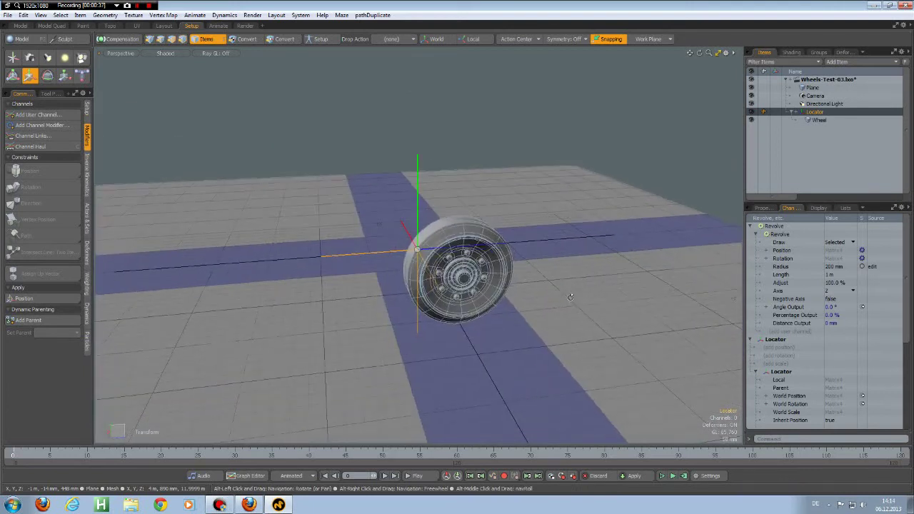
pyautogui.click(847, 208)
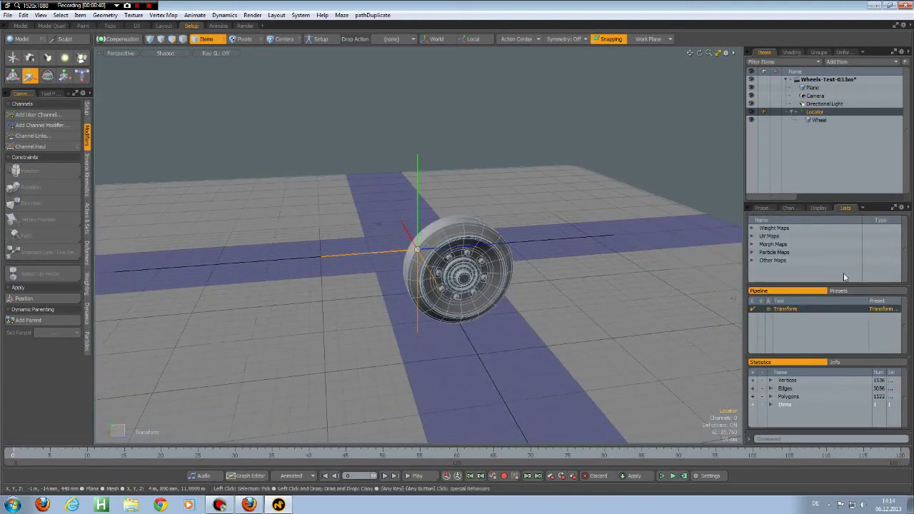
pyautogui.click(761, 311)
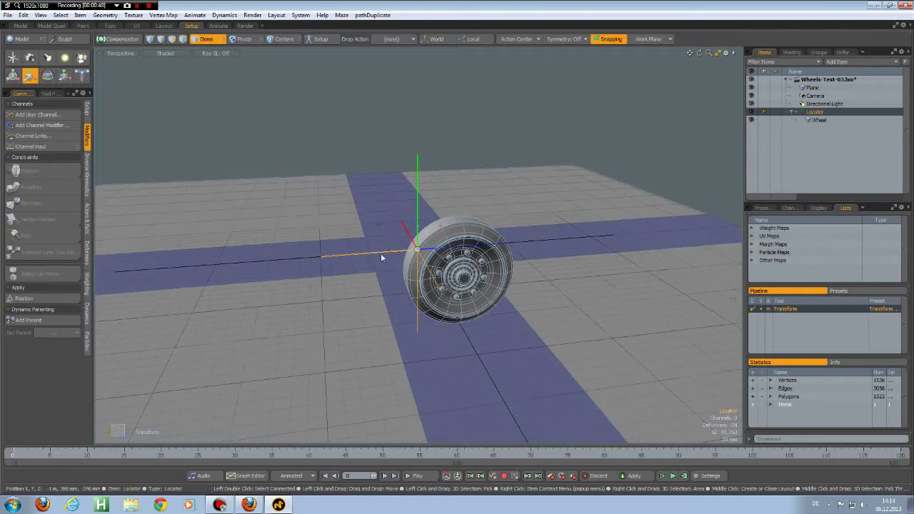
# Slide the locator along its Z axis toward the bumpy terrain to test the wheel's rolling.
pyautogui.keyDown('alt'); pyautogui.moveTo(376, 260); pyautogui.dragTo(158, 300); pyautogui.keyUp('alt')
pyautogui.keyDown('ctrl'); pyautogui.keyDown('alt'); pyautogui.moveTo(273, 304); pyautogui.dragTo(417, 337); pyautogui.keyUp('alt'); pyautogui.keyUp('ctrl')
pyautogui.keyDown('ctrl'); pyautogui.keyDown('alt'); pyautogui.moveTo(359, 328); pyautogui.dragTo(427, 338); pyautogui.keyUp('alt'); pyautogui.keyUp('ctrl')
# Toggle off the work plane grid in the viewport.
pyautogui.scroll(-3, 427, 338)
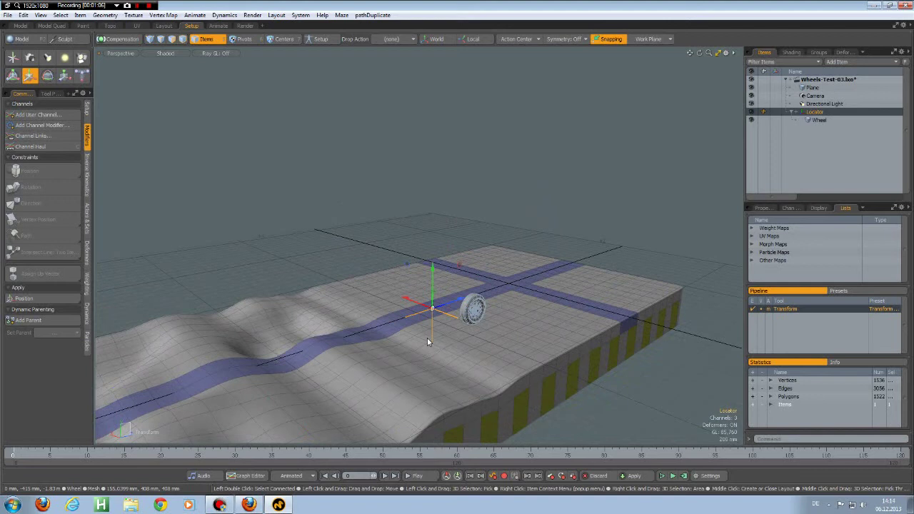
pyautogui.keyDown('alt'); pyautogui.moveTo(423, 382); pyautogui.dragTo(373, 359); pyautogui.keyUp('alt')
pyautogui.hotkey('ctrl', '3')
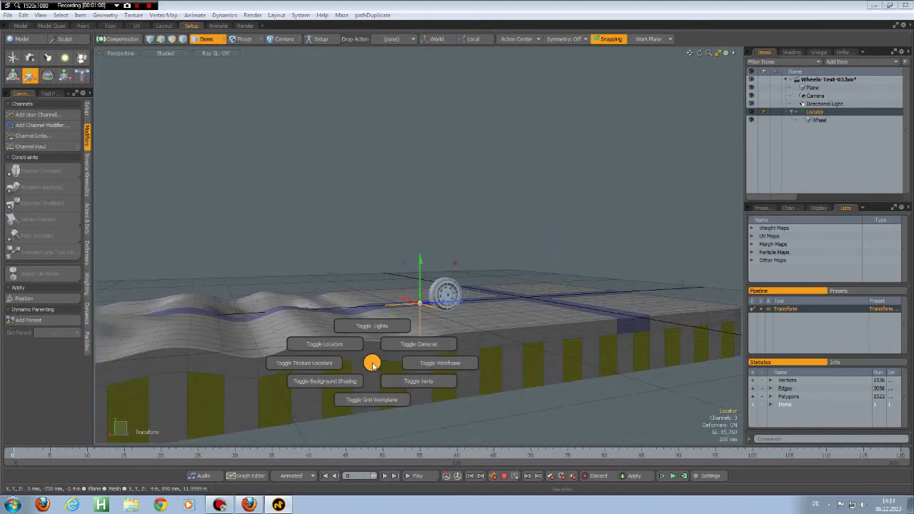
pyautogui.click(376, 404)
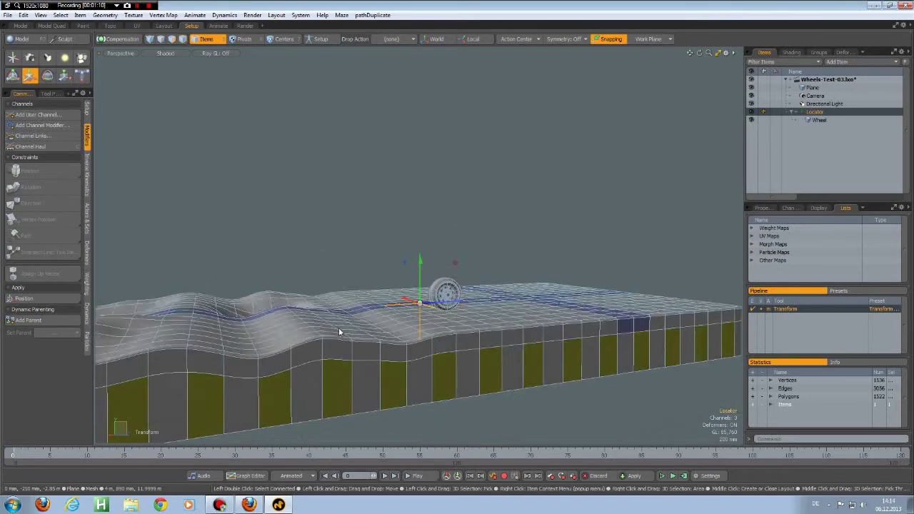
# Move the locator along Z to check the wheel's rotation again and reset its Z position to 0 mm.
pyautogui.scroll(2, 341, 333)
pyautogui.scroll(-1, 340, 333)
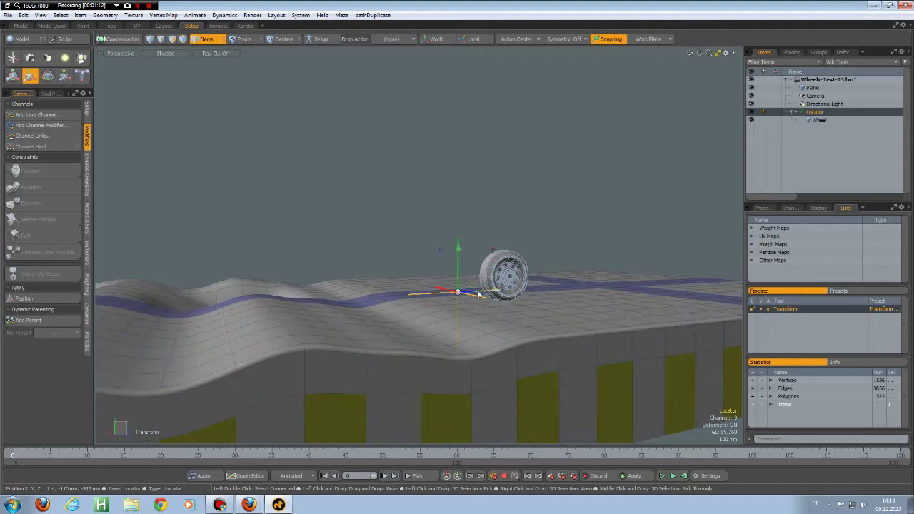
pyautogui.moveTo(480, 295); pyautogui.dragTo(519, 325)
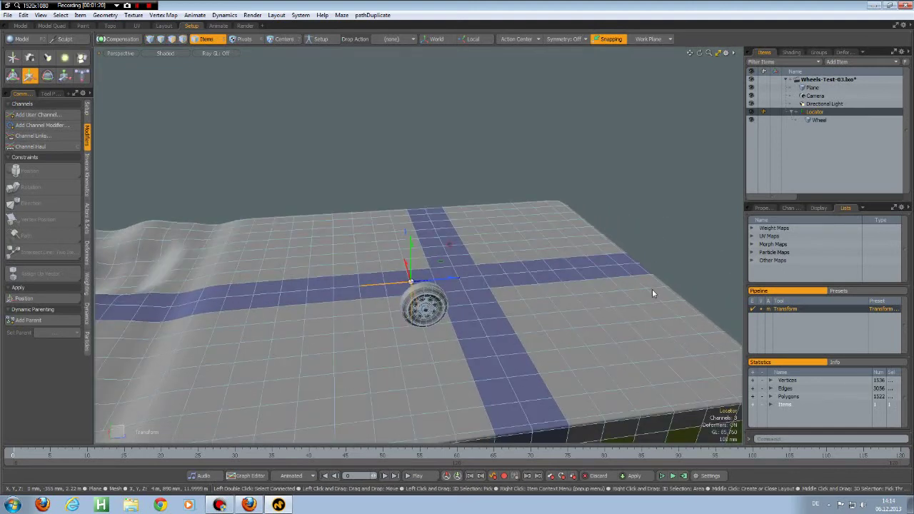
pyautogui.click(762, 208)
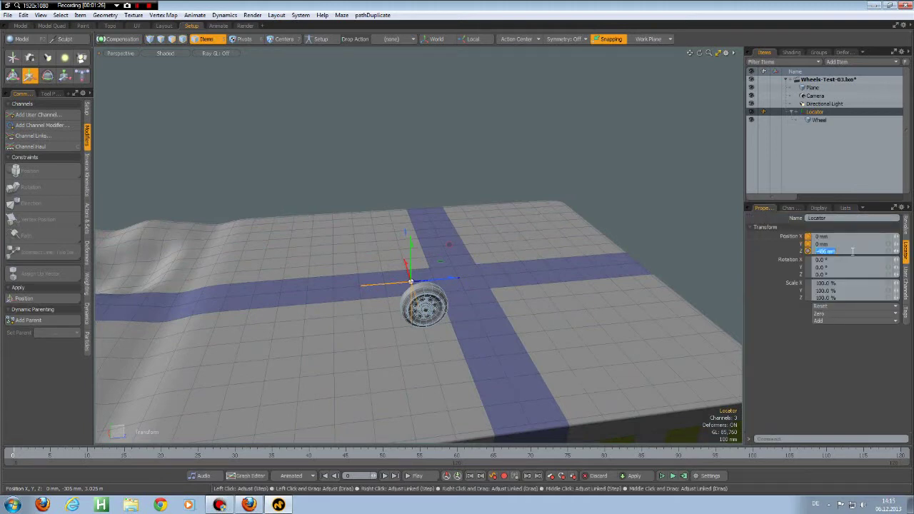
pyautogui.press('Return')
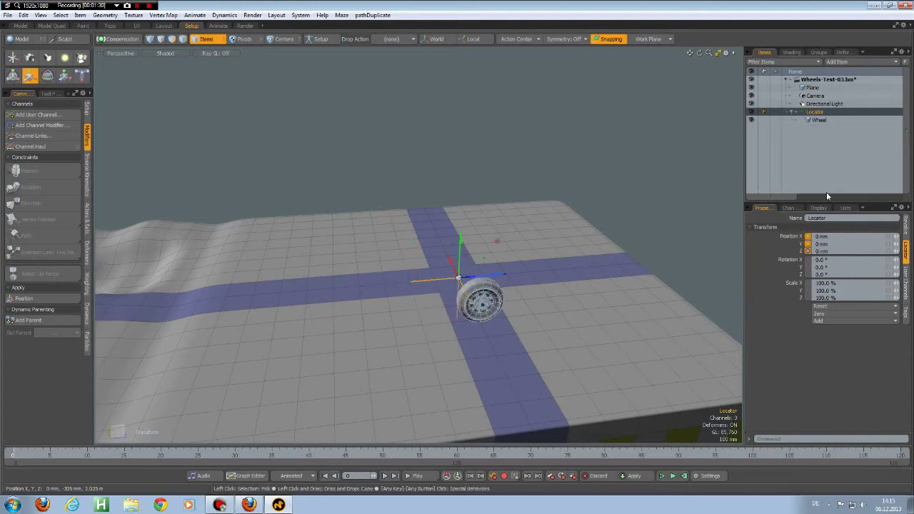
# Give the locator a Custom display shape and set it to Cone.
pyautogui.keyDown('alt'); pyautogui.moveTo(592, 288); pyautogui.dragTo(554, 314); pyautogui.keyUp('alt')
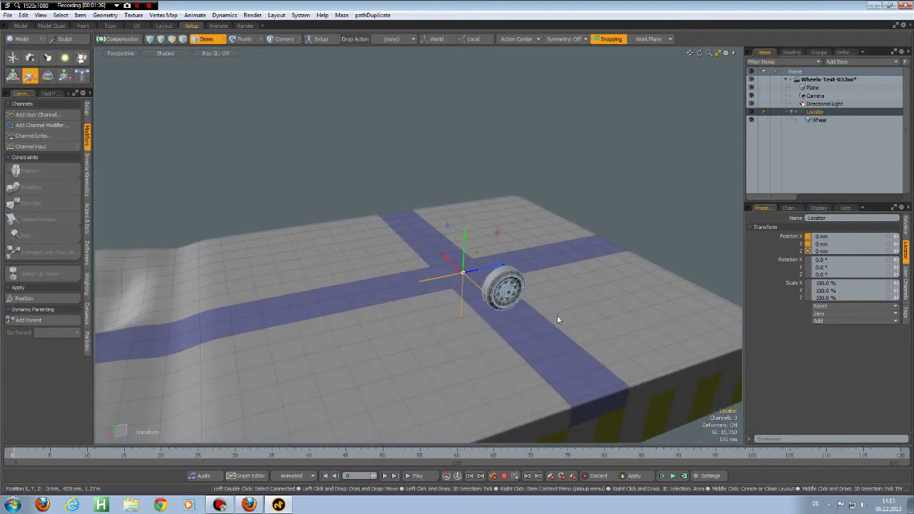
pyautogui.click(822, 208)
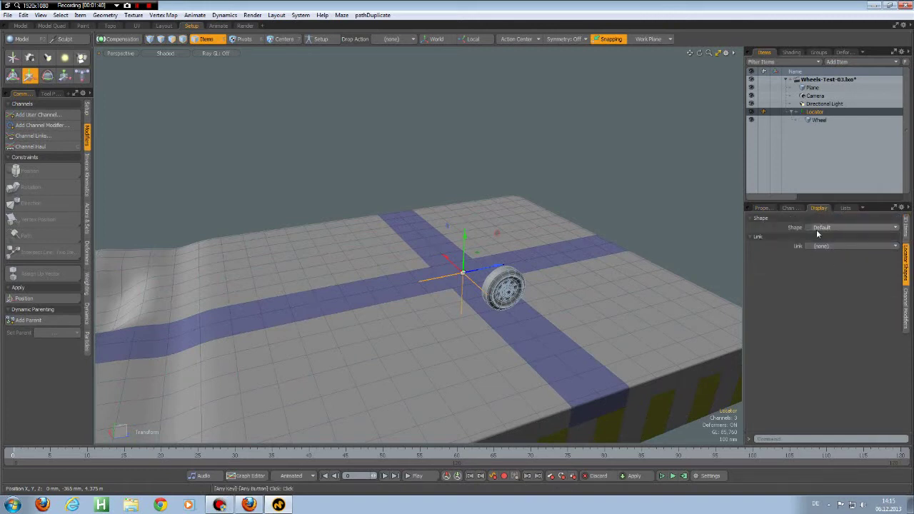
pyautogui.click(831, 227)
pyautogui.click(828, 236)
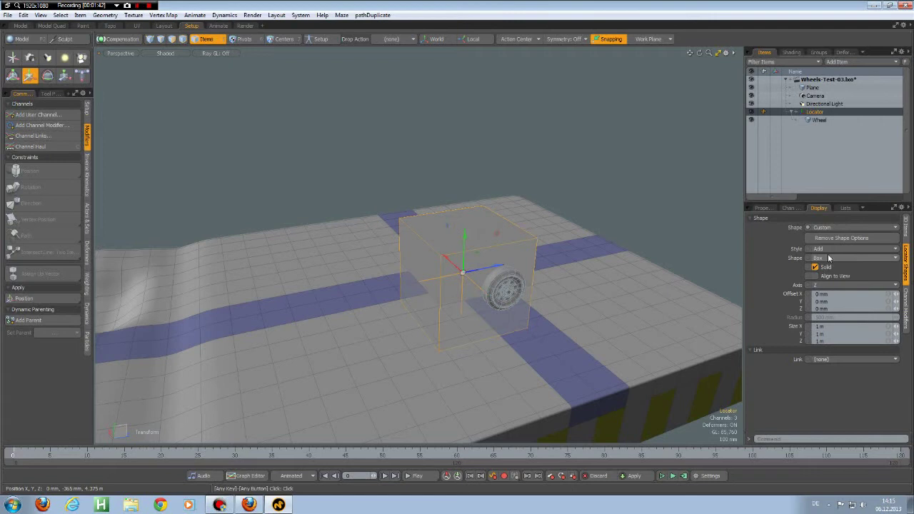
pyautogui.click(833, 258)
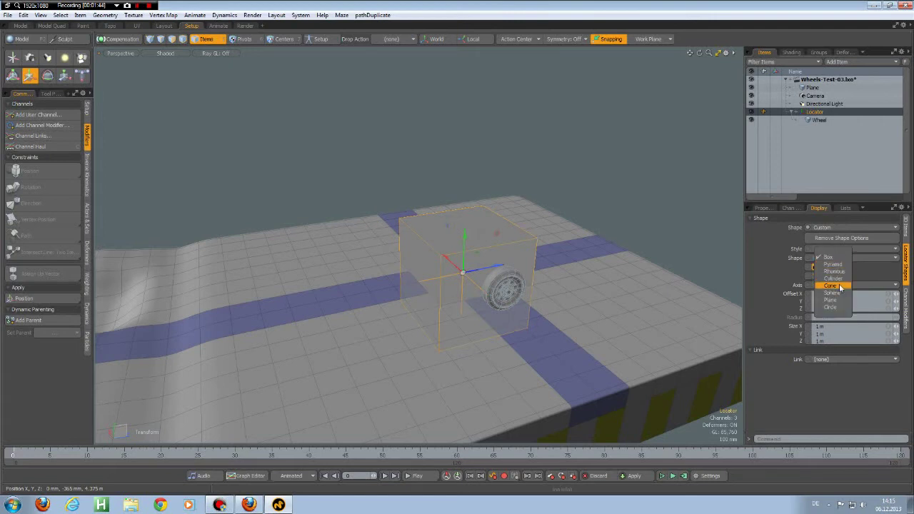
pyautogui.click(842, 287)
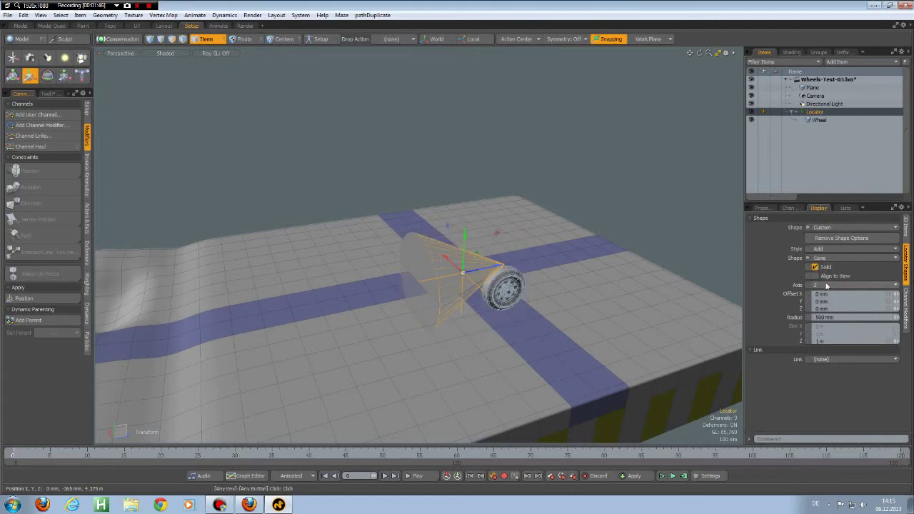
# Make the locator's cone shape solid and align it to the Y axis.
pyautogui.click(815, 267)
pyautogui.click(821, 286)
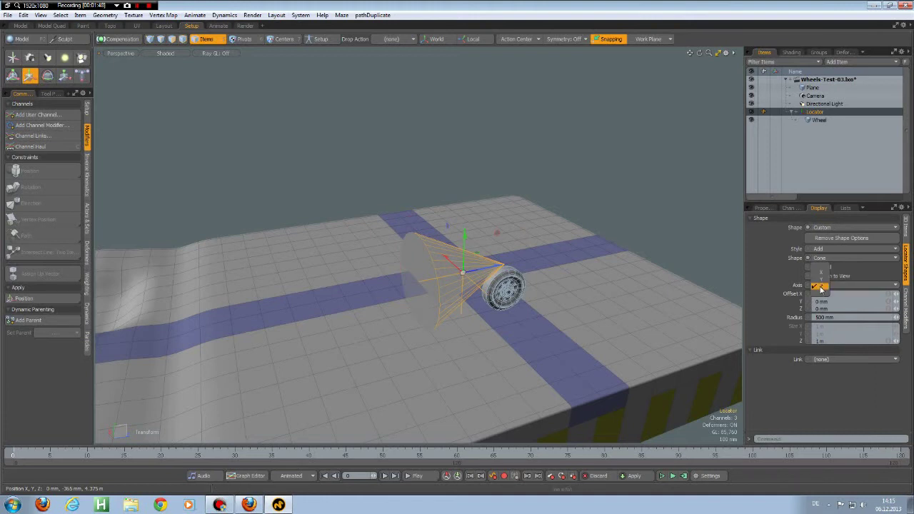
pyautogui.click(821, 289)
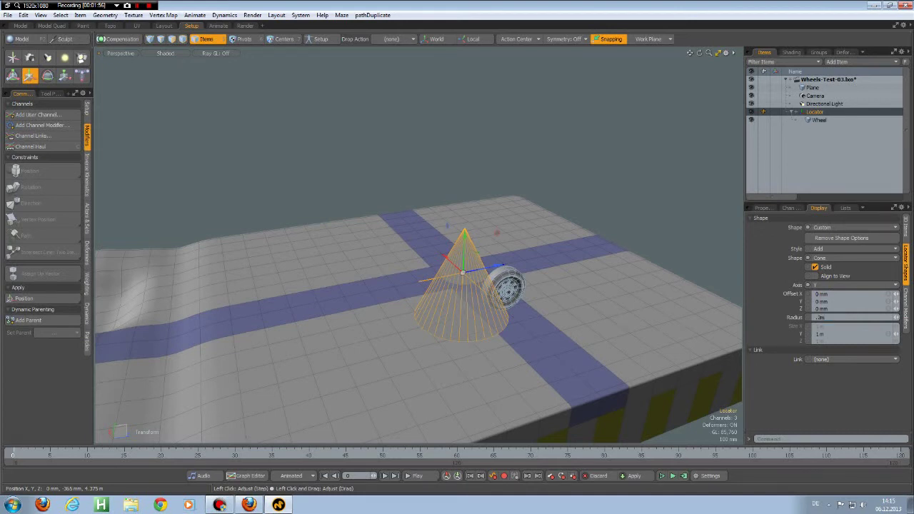
# Flatten the locator's cone into a disc by setting its radius to 200 mm and its Y size to 0 mm.
pyautogui.write('200')
pyautogui.press('Return')
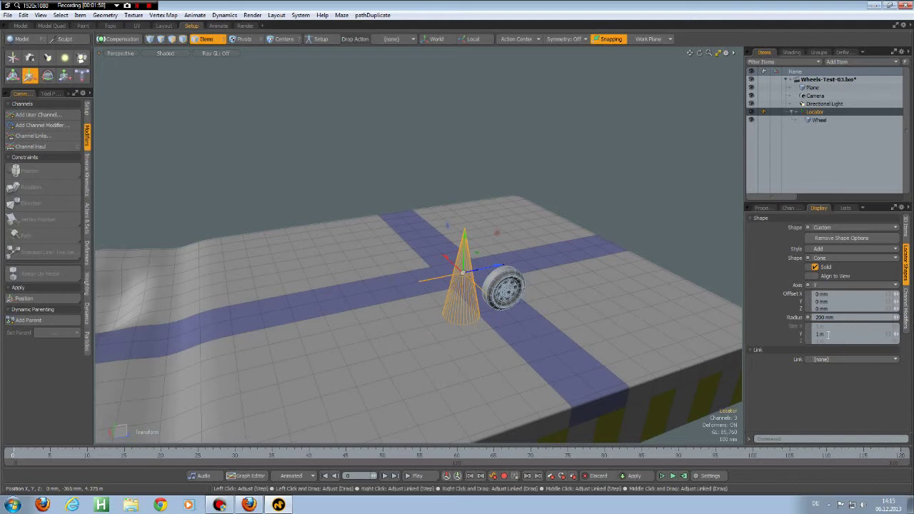
pyautogui.write('0')
pyautogui.press('Return')
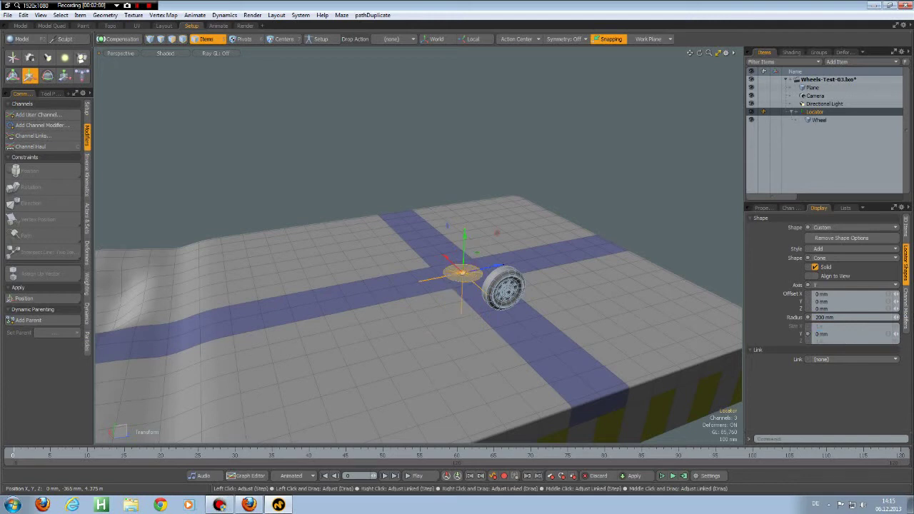
# Add draw options to the locator and give it a User fill in light blue (0.63, 0.74, 1.0).
pyautogui.click(907, 226)
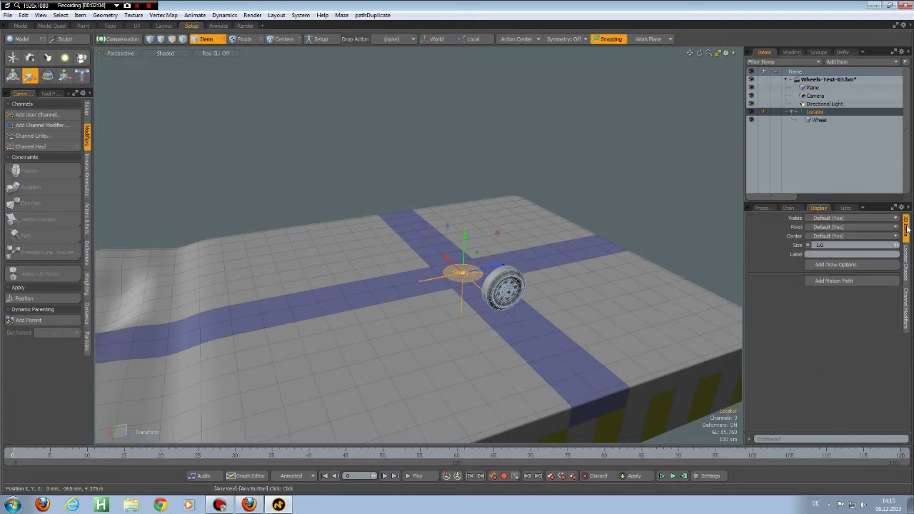
pyautogui.click(835, 264)
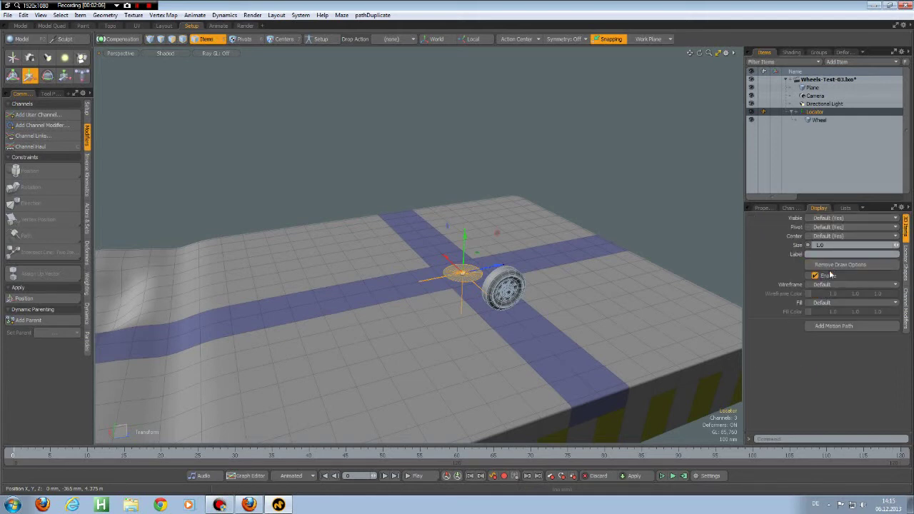
pyautogui.click(825, 304)
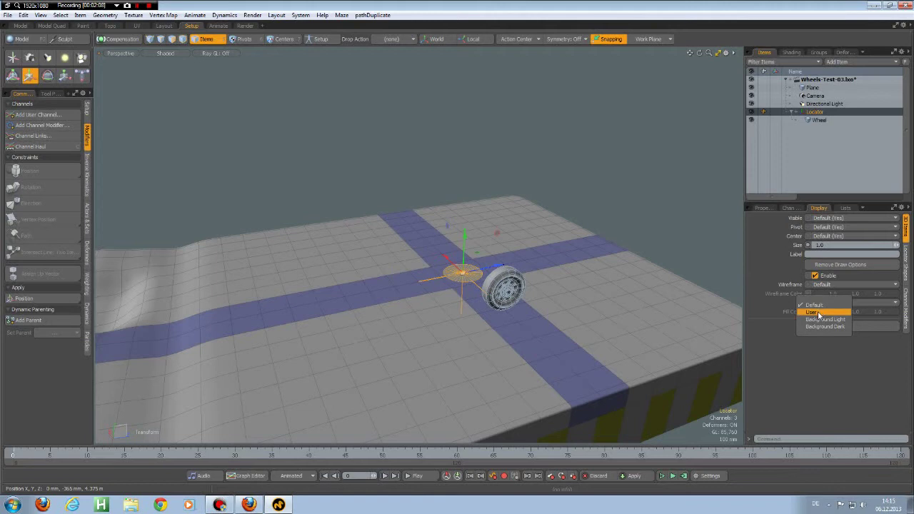
pyautogui.click(818, 314)
pyautogui.click(850, 321)
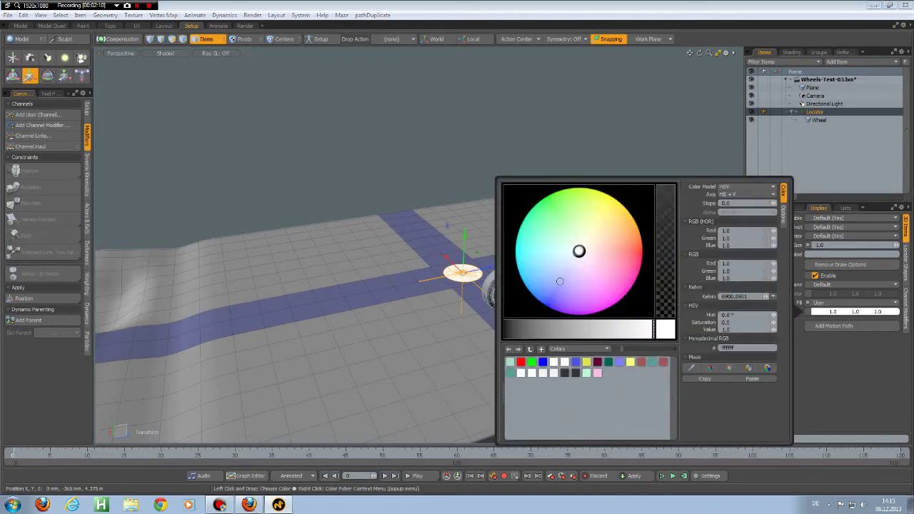
pyautogui.click(560, 271)
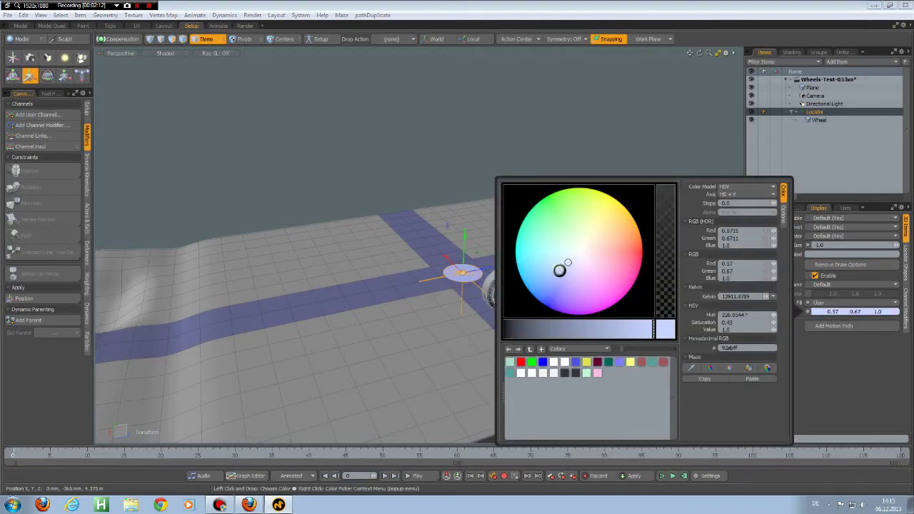
pyautogui.moveTo(568, 263)
pyautogui.mouseDown()
pyautogui.moveTo(555, 259)
pyautogui.moveTo(561, 268)
pyautogui.mouseUp()
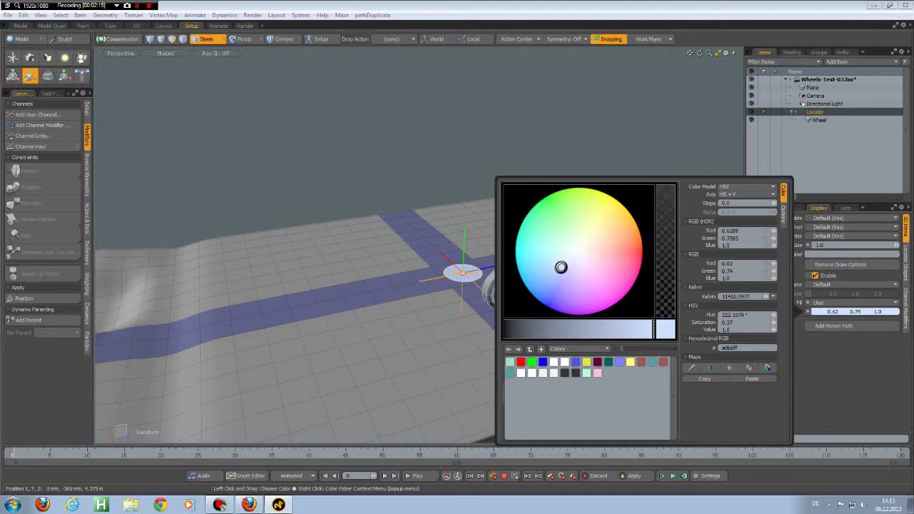
pyautogui.click(649, 122)
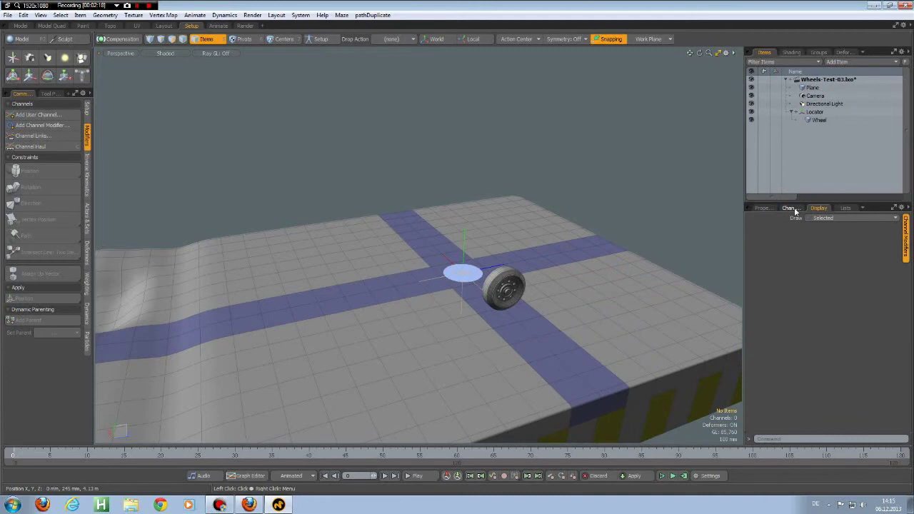
# Set the disc locator's custom shape style to Replace.
pyautogui.click(465, 275)
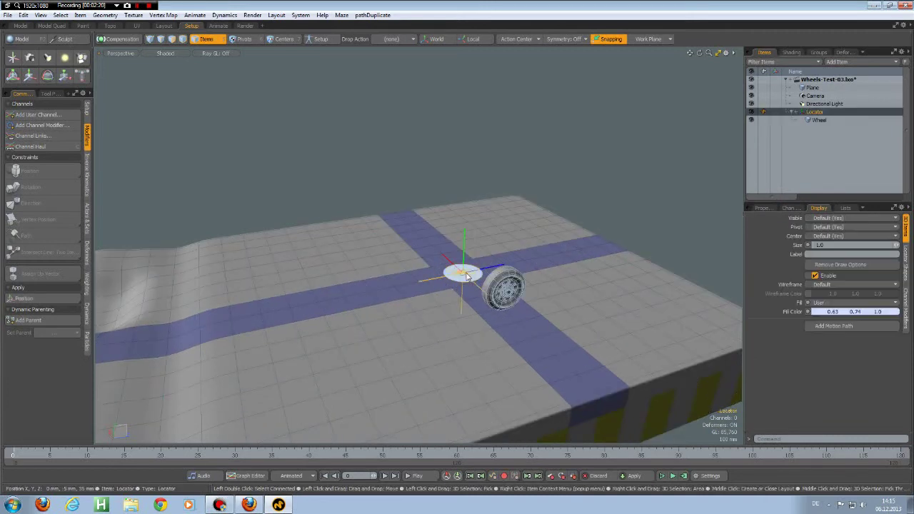
pyautogui.click(907, 266)
pyautogui.click(823, 249)
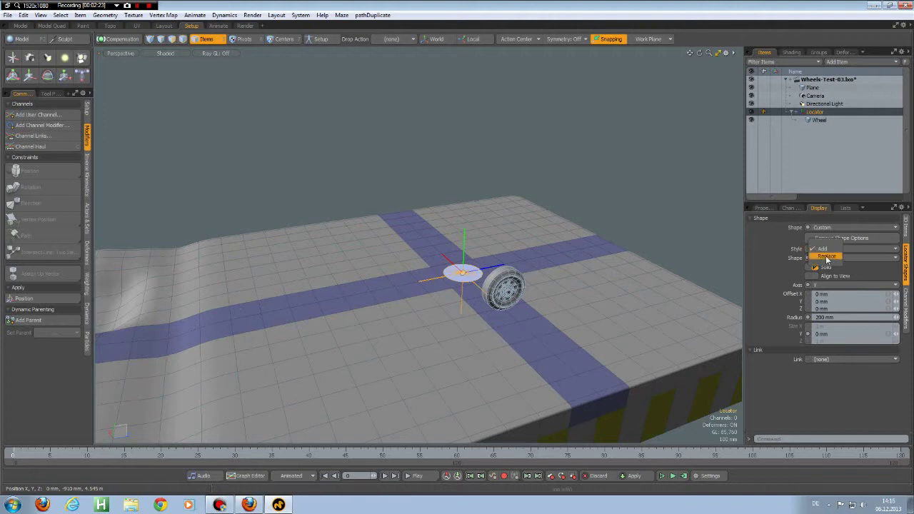
pyautogui.click(827, 257)
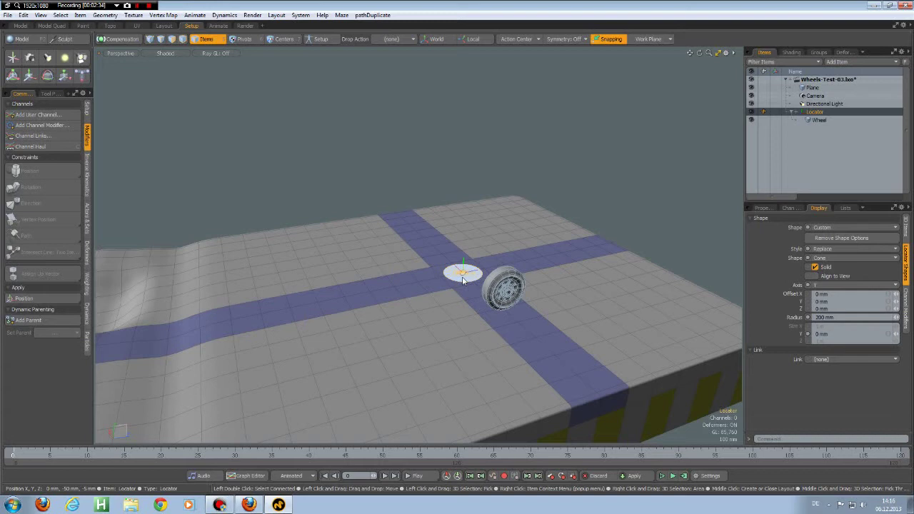
# Rename the disc-shaped locator to LocMain.
pyautogui.keyDown('alt'); pyautogui.moveTo(576, 271); pyautogui.dragTo(522, 358); pyautogui.keyUp('alt')
pyautogui.scroll(4, 477, 322)
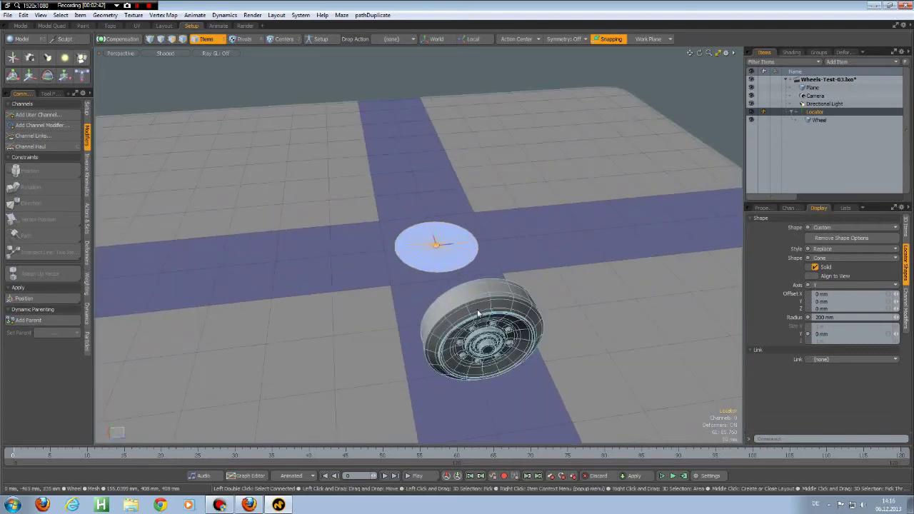
pyautogui.keyDown('alt'); pyautogui.moveTo(480, 325); pyautogui.dragTo(489, 286); pyautogui.keyUp('alt')
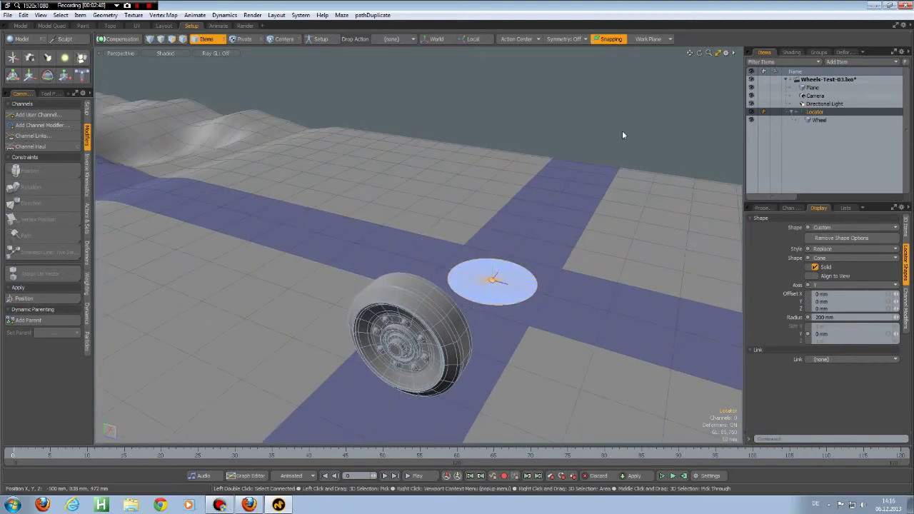
pyautogui.click(820, 115)
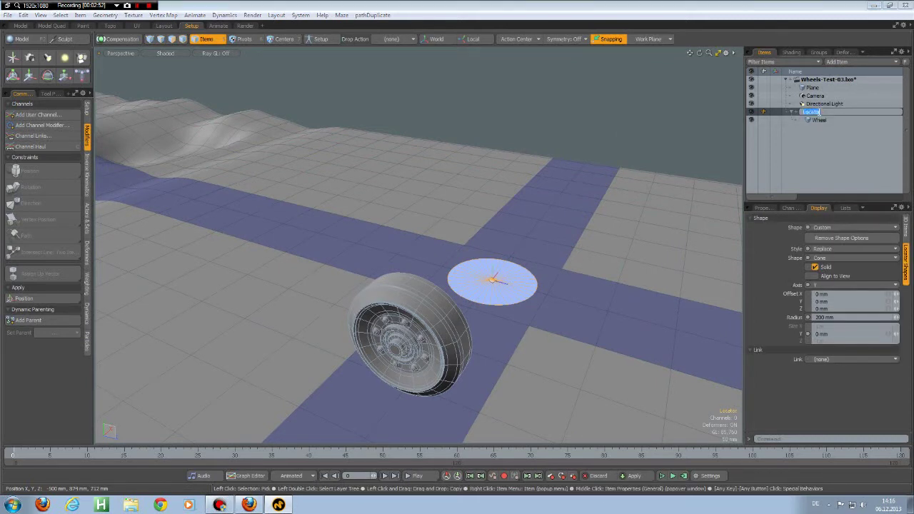
pyautogui.write('MainLoc')
pyautogui.write('Loc')
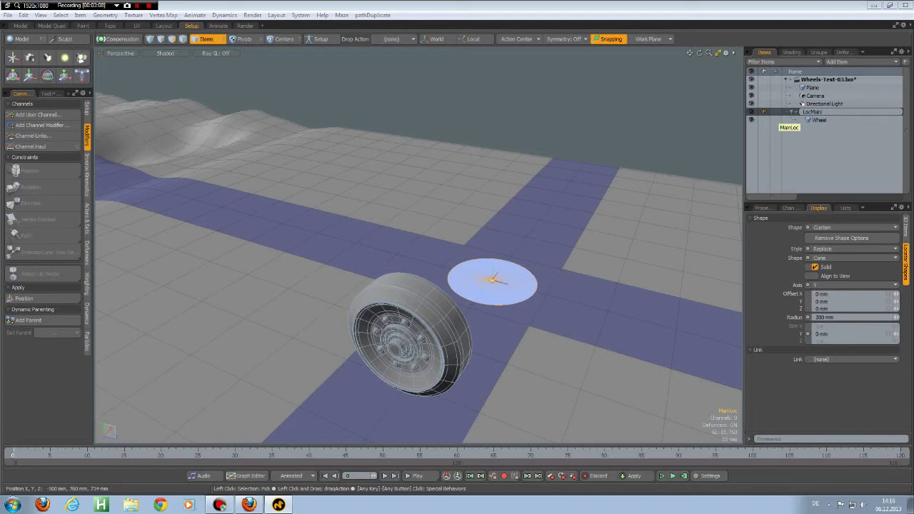
pyautogui.write('Main')
pyautogui.press('Return')
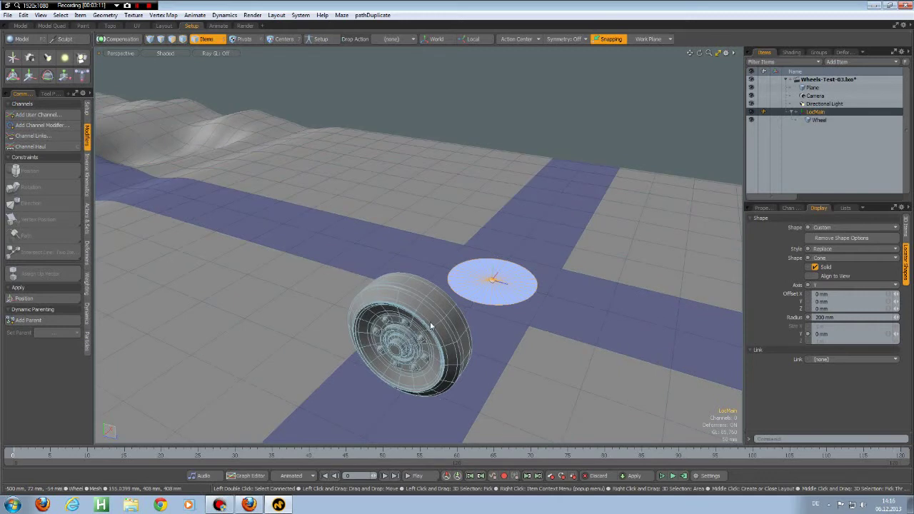
# Add a new locator and match its item position to the wheel.
pyautogui.click(13, 59)
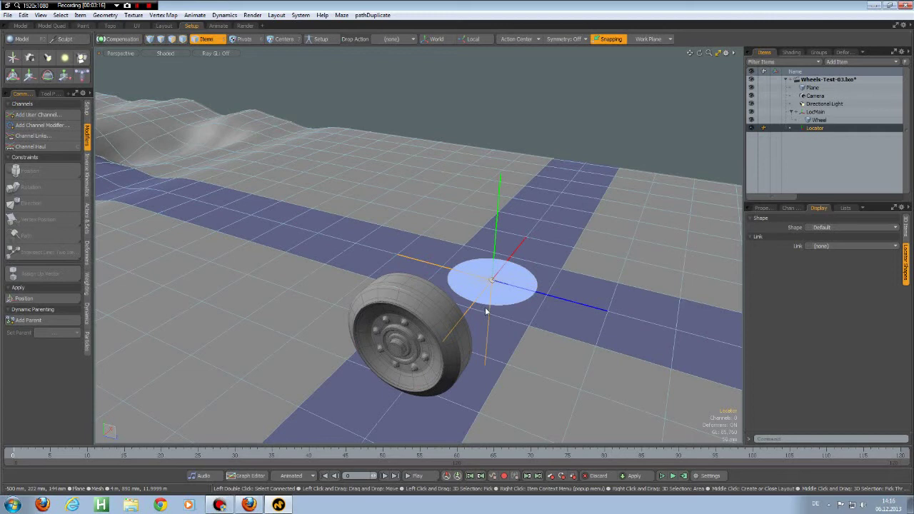
pyautogui.keyDown('shift'); pyautogui.click(423, 301); pyautogui.keyUp('shift')
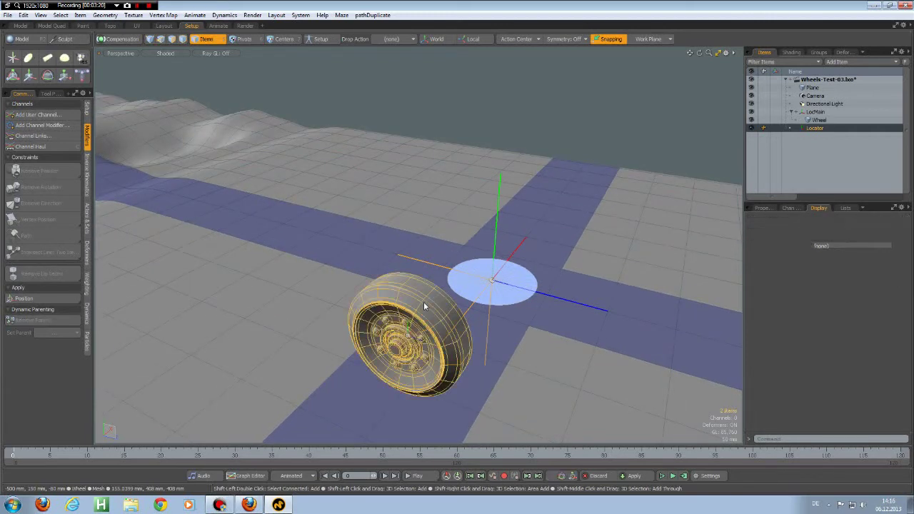
pyautogui.click(87, 111)
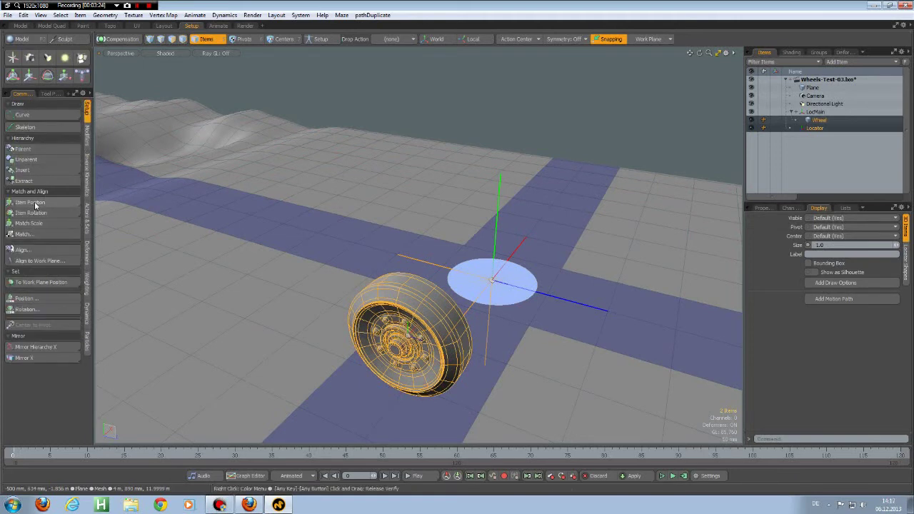
pyautogui.click(34, 202)
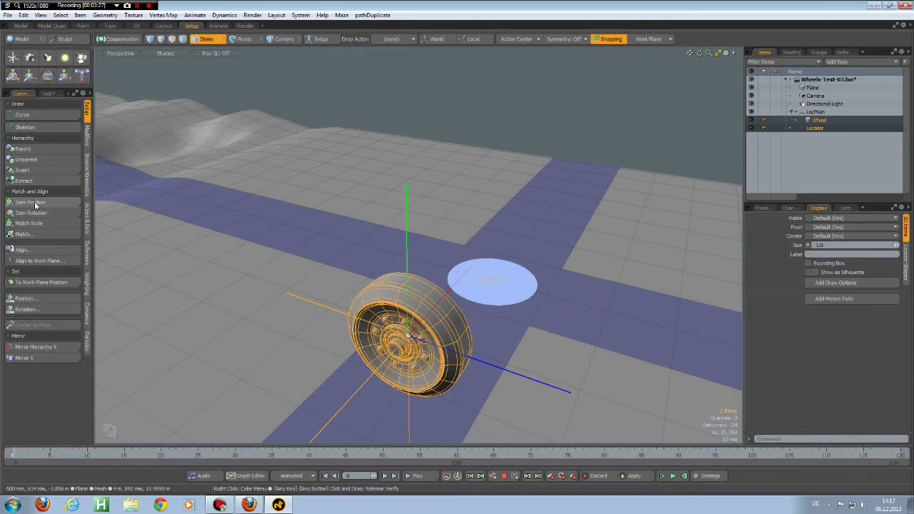
# Parent the new locator at the wheel's centre to LocMain.
pyautogui.keyDown('alt'); pyautogui.moveTo(419, 352); pyautogui.dragTo(447, 315); pyautogui.keyUp('alt')
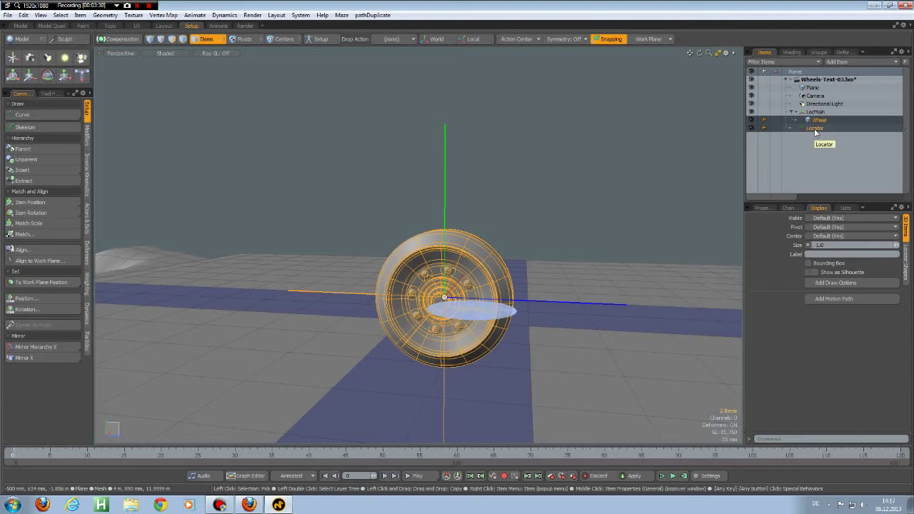
pyautogui.moveTo(816, 131); pyautogui.dragTo(828, 120)
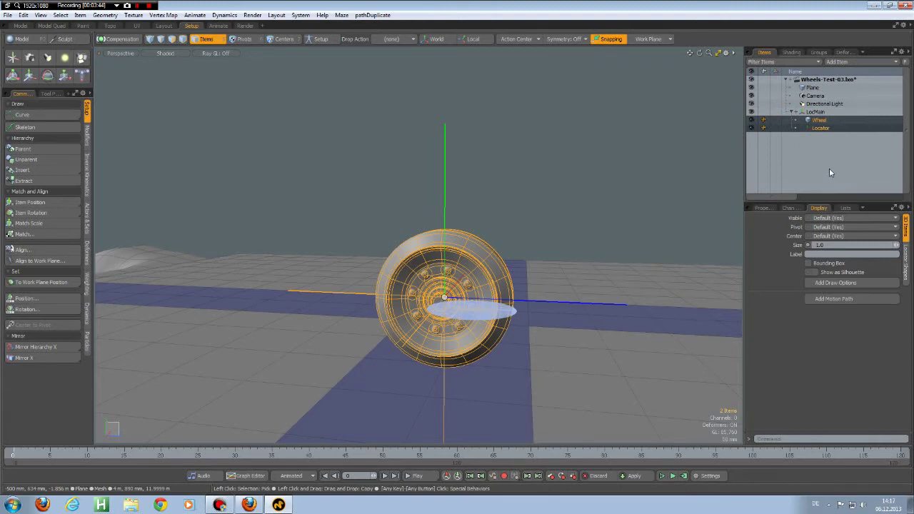
# Apply an Intersect Surface constraint using the wheel-centre locator and the ground Plane.
pyautogui.click(445, 154)
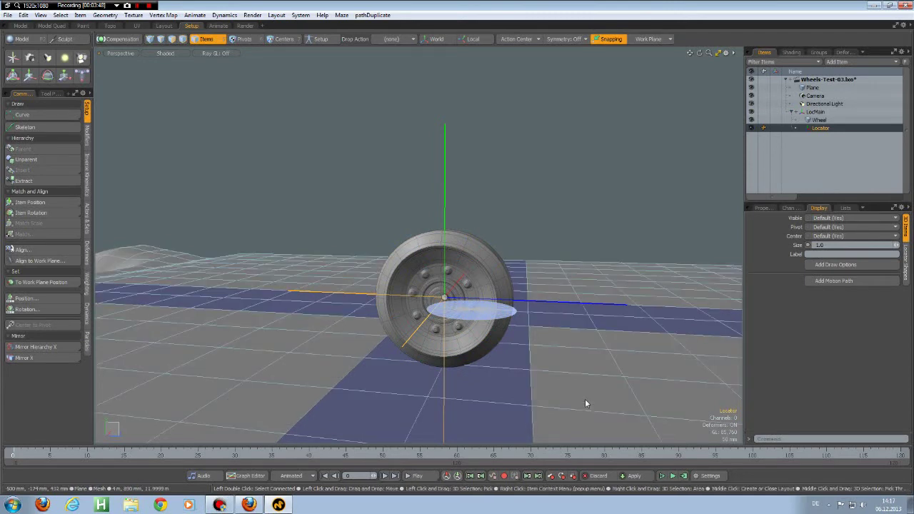
pyautogui.keyDown('shift'); pyautogui.click(623, 414); pyautogui.keyUp('shift')
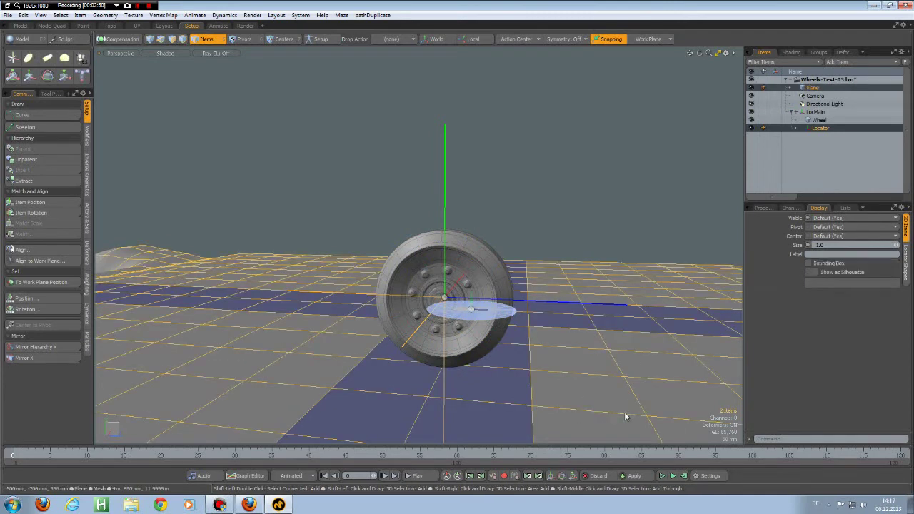
pyautogui.click(88, 136)
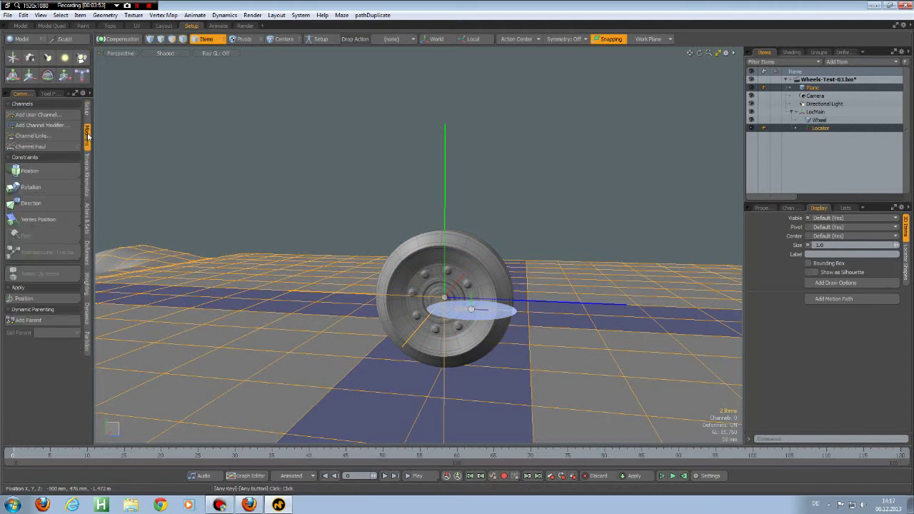
pyautogui.click(63, 257)
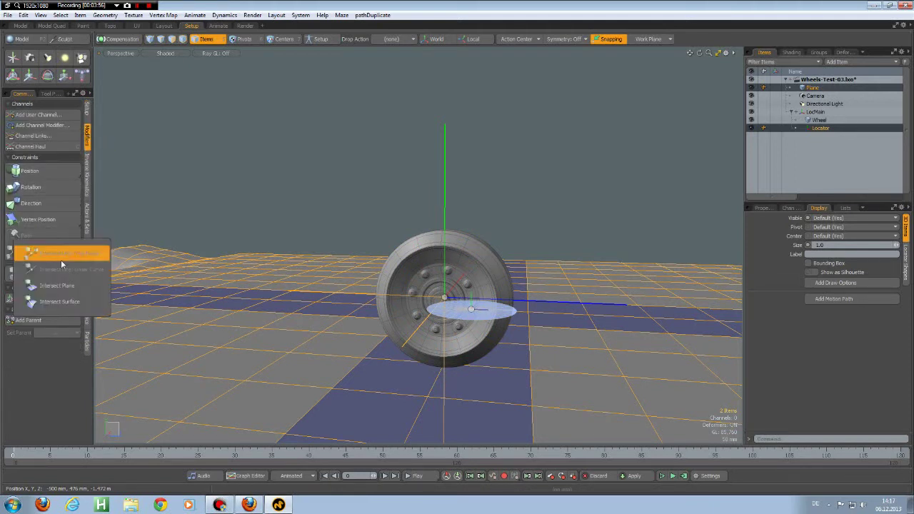
pyautogui.click(60, 301)
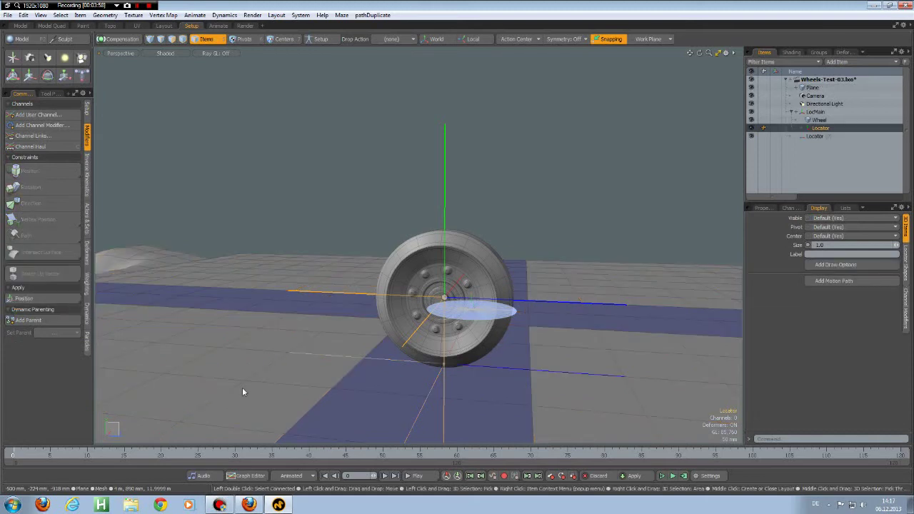
# Parent the surface-intersection locator beneath the wheel to LocMain, placing it above Wheel in the hierarchy.
pyautogui.click(556, 375)
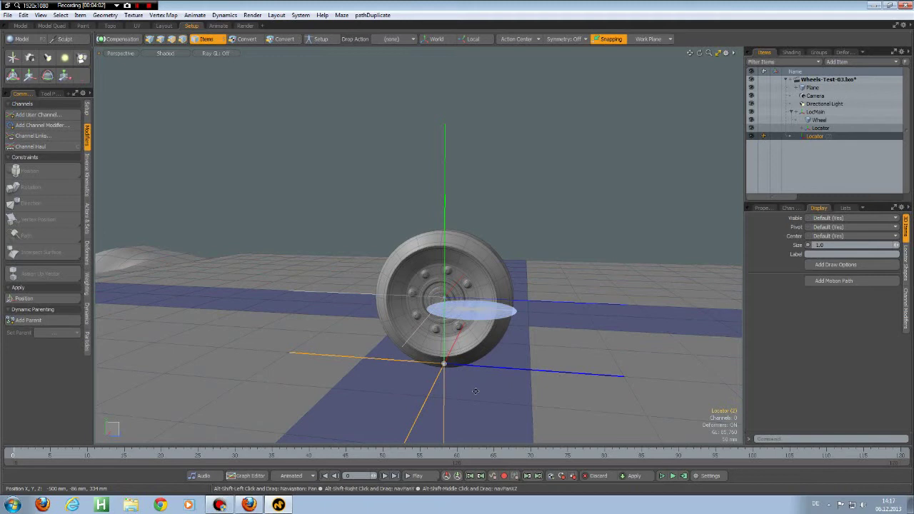
pyautogui.keyDown('alt'); pyautogui.keyDown('shift'); pyautogui.moveTo(475, 391); pyautogui.dragTo(516, 362); pyautogui.keyUp('shift'); pyautogui.keyUp('alt')
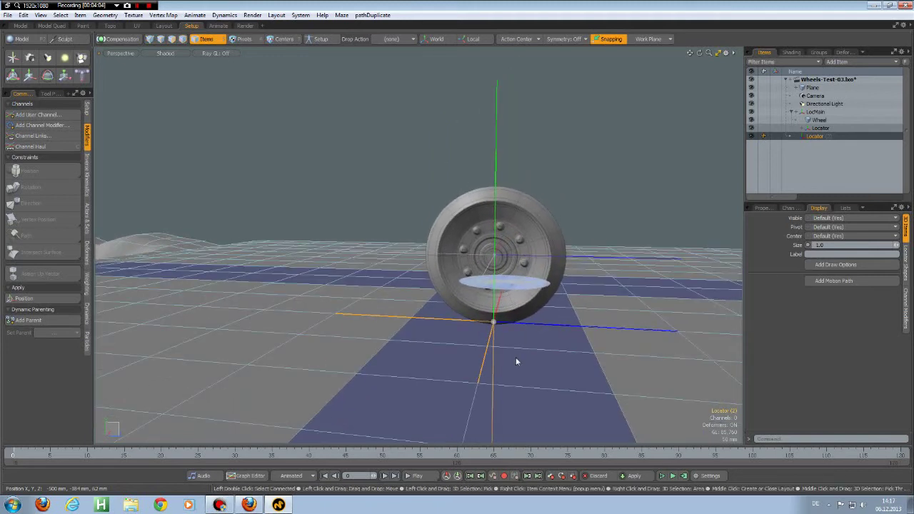
pyautogui.moveTo(808, 137); pyautogui.dragTo(820, 121)
# Dismiss the dependency loop warning and move the wheel-centre locator to the top of LocMain's children.
pyautogui.click(820, 121)
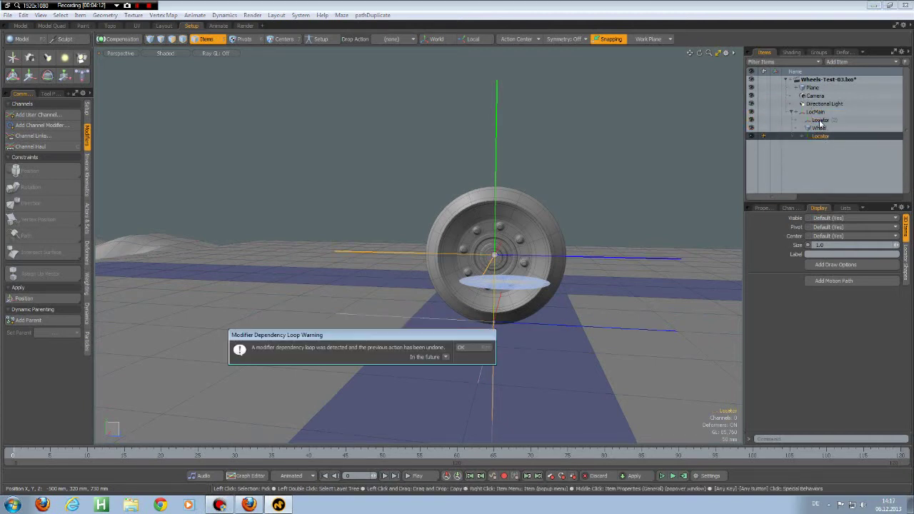
pyautogui.click(478, 350)
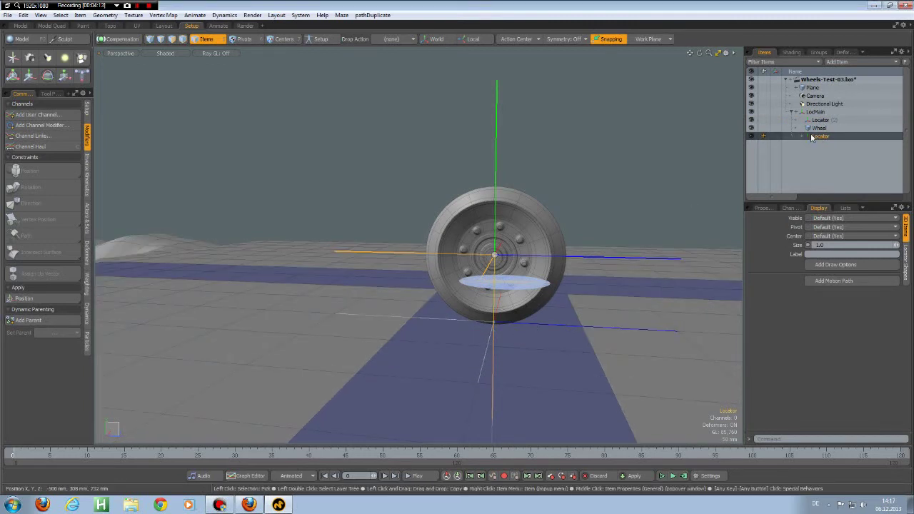
pyautogui.moveTo(817, 137); pyautogui.dragTo(820, 119)
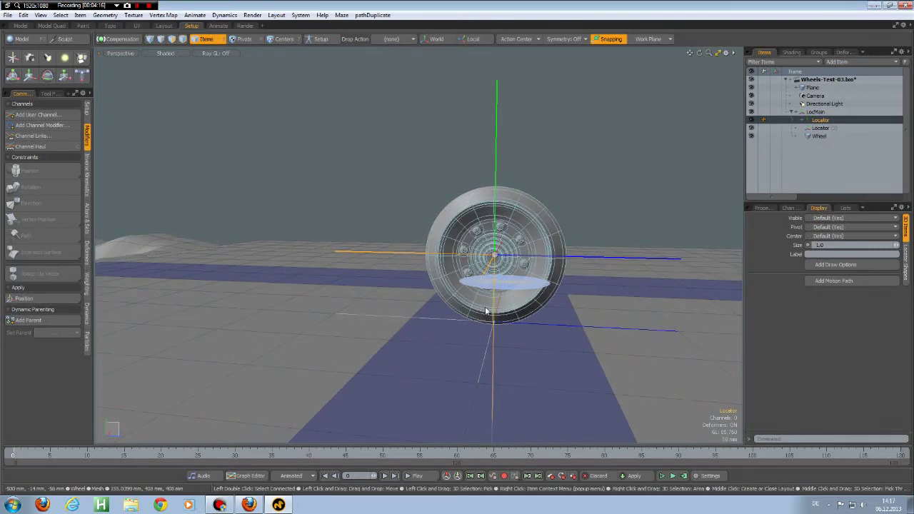
# Try to position-constrain Wheel to the surface-intersection locator beneath it without compensation.
pyautogui.click(551, 277)
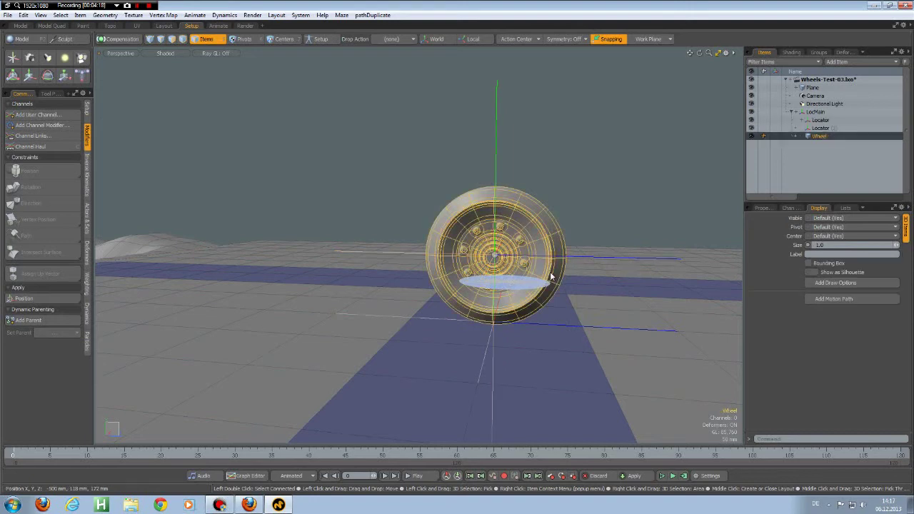
pyautogui.keyDown('shift'); pyautogui.click(638, 332); pyautogui.keyUp('shift')
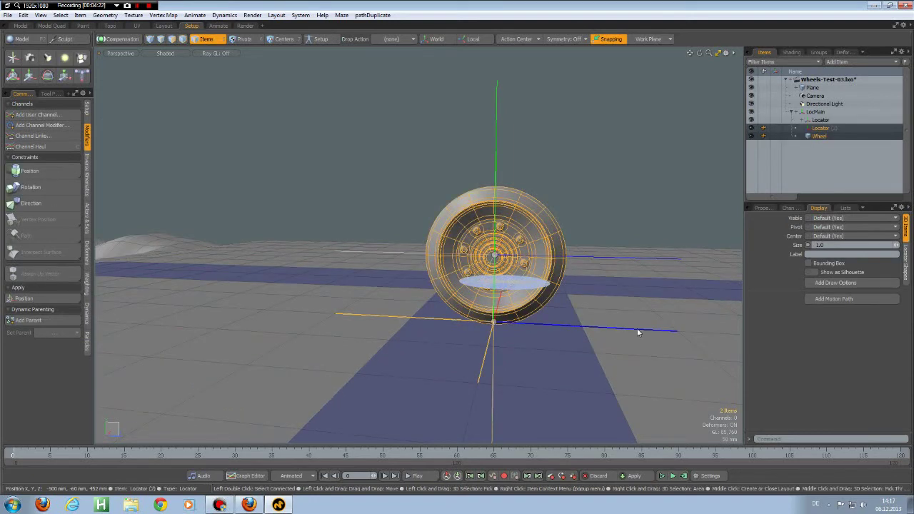
pyautogui.click(38, 173)
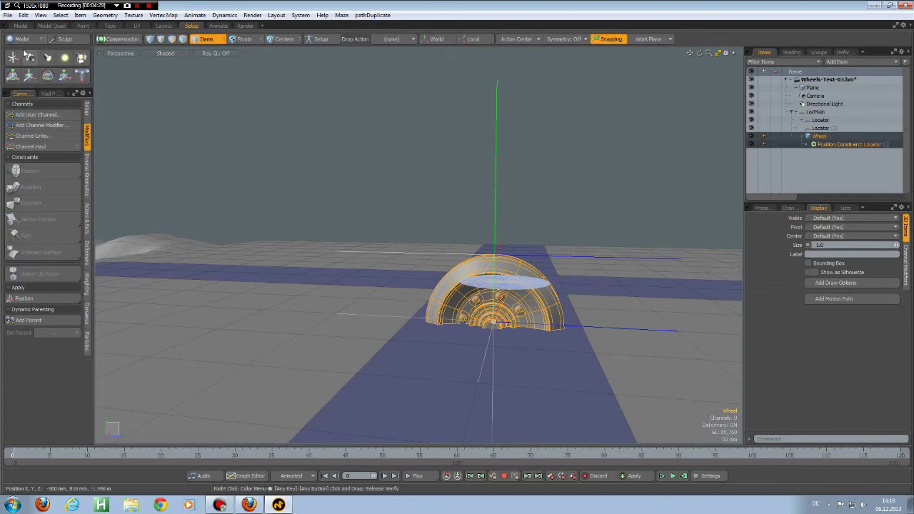
# Undo the Position constraint, enable Compensation and reapply the constraint from Wheel to the surface-intersection locator.
pyautogui.hotkey('ctrl', 'z')
pyautogui.hotkey('ctrl', 'z')
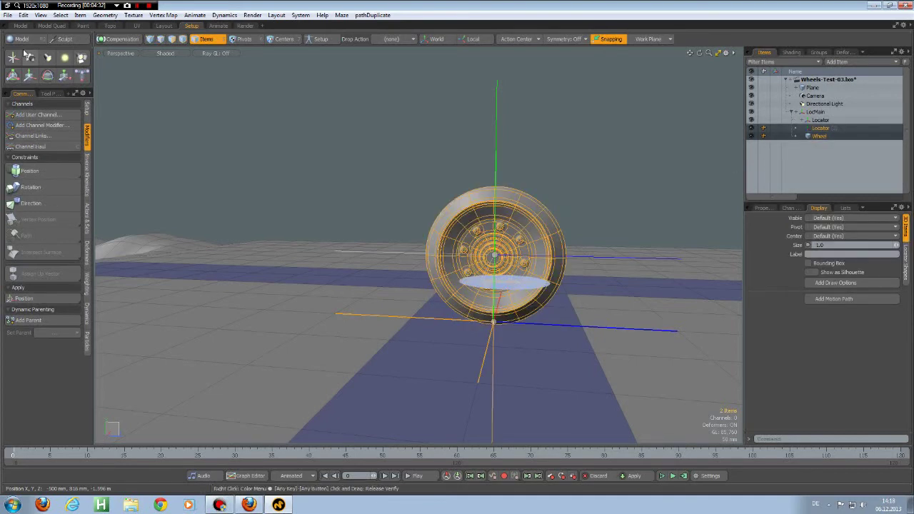
pyautogui.click(123, 40)
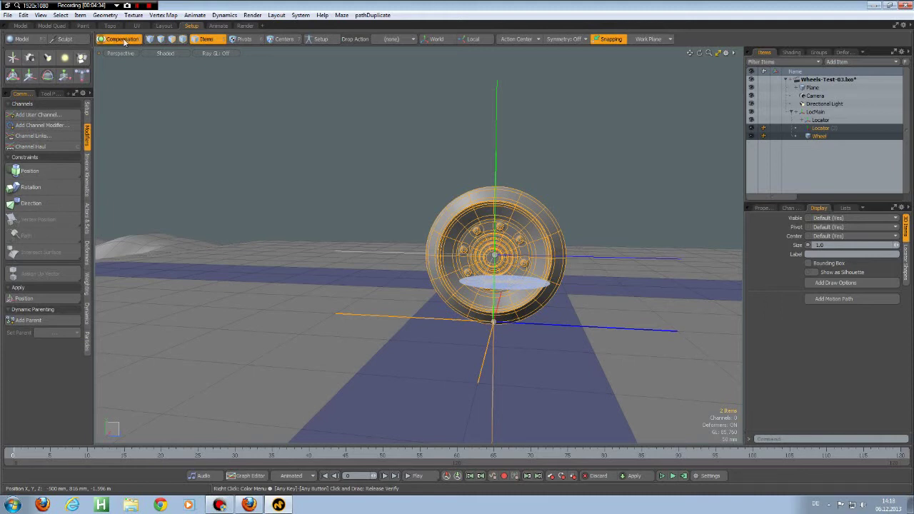
pyautogui.click(44, 172)
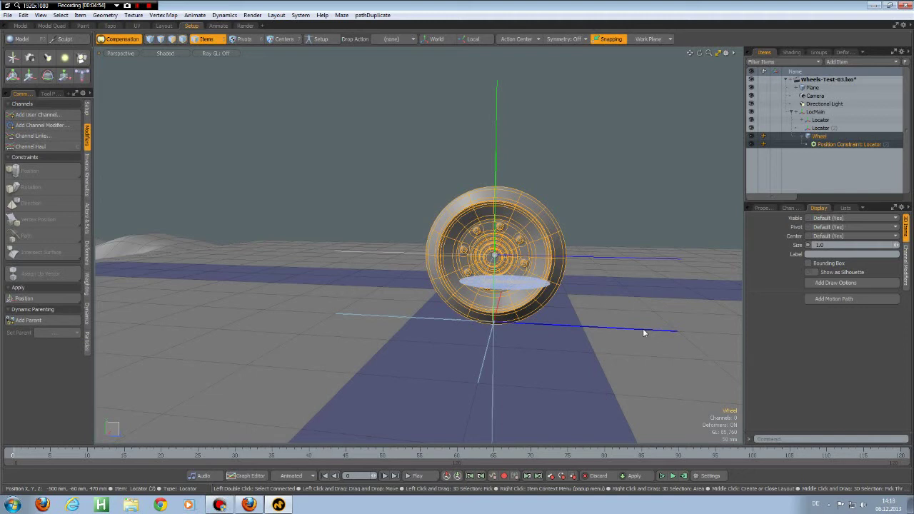
# Add output options to Wheel's Position Constraint and set its X and Z opacity to 0%, leaving only Y active.
pyautogui.click(837, 146)
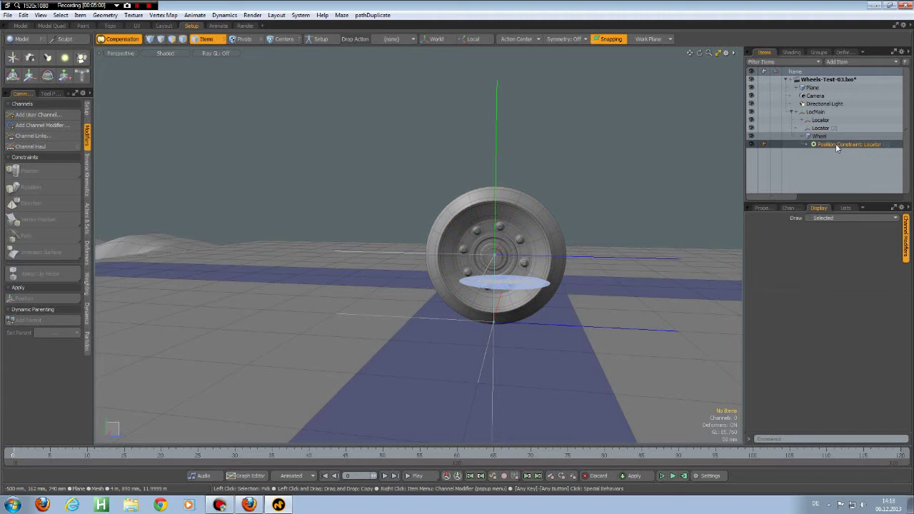
pyautogui.click(763, 208)
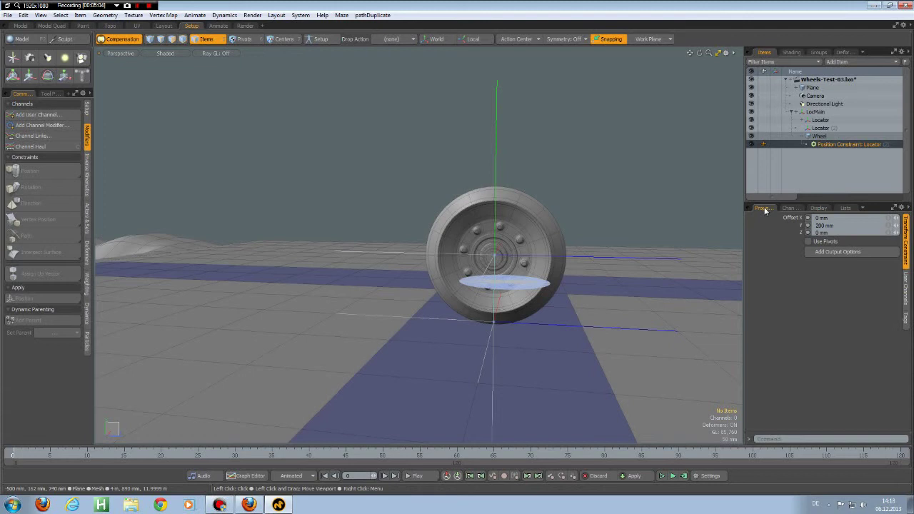
pyautogui.click(841, 253)
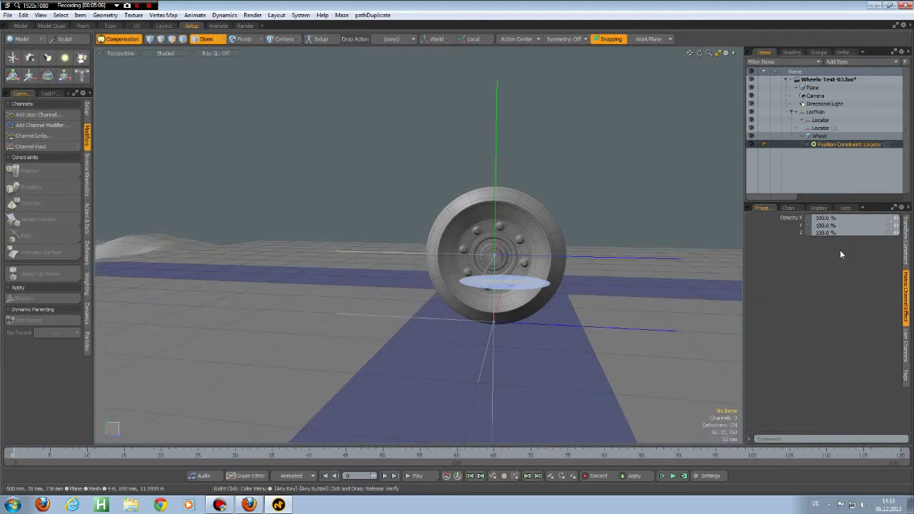
pyautogui.click(841, 218)
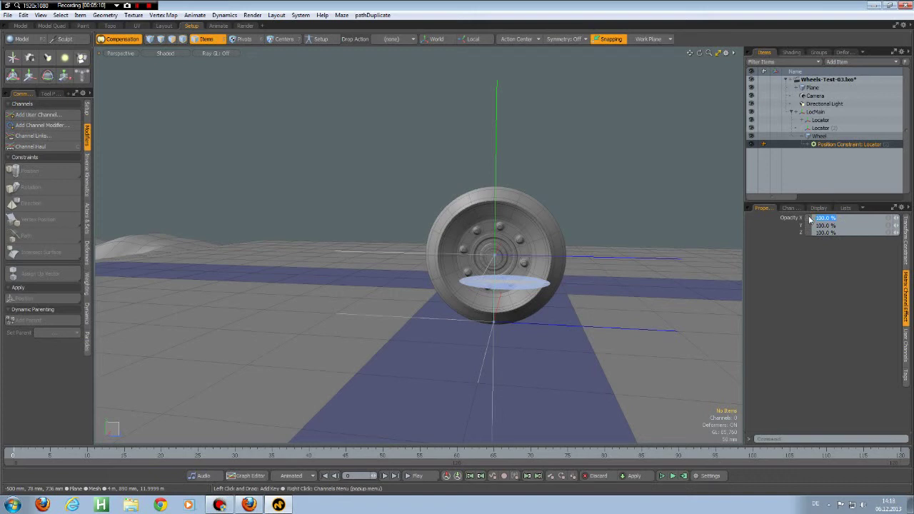
pyautogui.write('0')
pyautogui.press('Return')
pyautogui.click(808, 233)
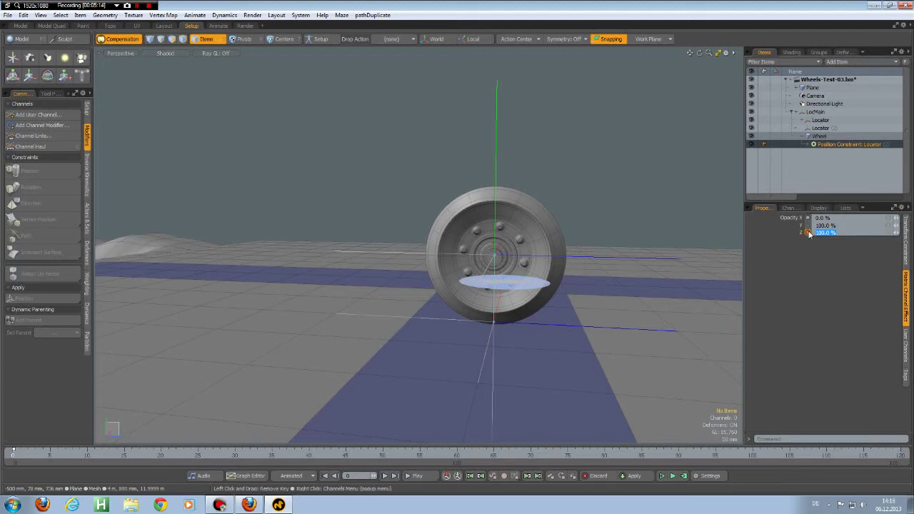
pyautogui.moveTo(845, 232); pyautogui.dragTo(816, 232)
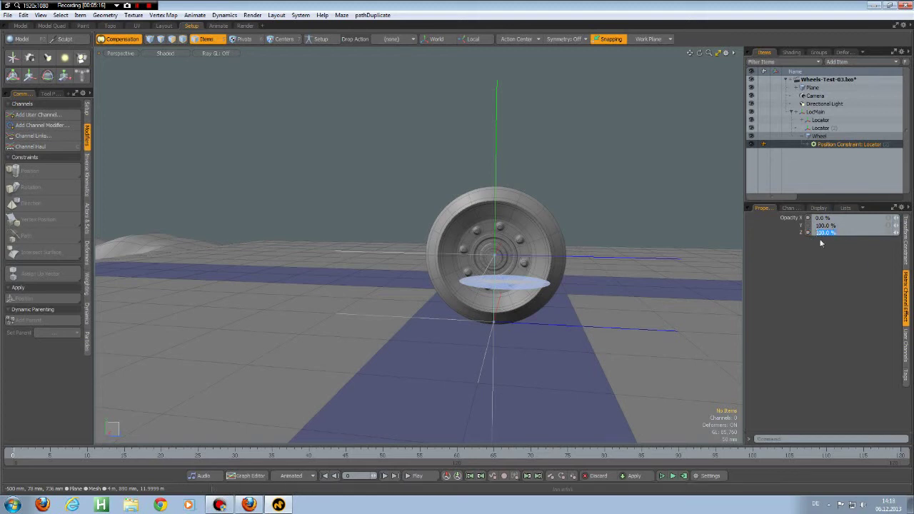
pyautogui.write('0')
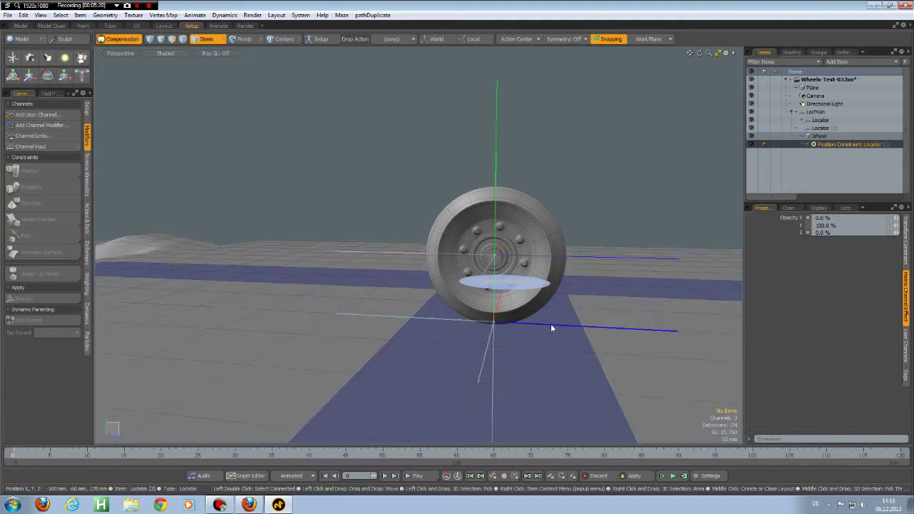
# Test the wheel by moving LocMain along Z over the bumps to about -3.08 m, and reset its Position Z to 0 mm.
pyautogui.keyDown('alt'); pyautogui.moveTo(558, 339); pyautogui.dragTo(572, 371); pyautogui.keyUp('alt')
pyautogui.scroll(-5, 572, 370)
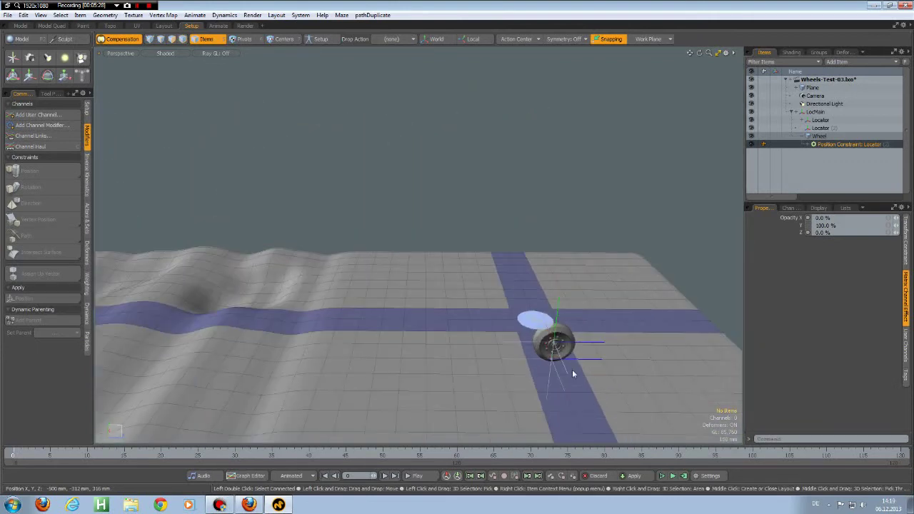
pyautogui.scroll(2, 573, 369)
pyautogui.keyDown('alt'); pyautogui.keyDown('shift'); pyautogui.moveTo(376, 349); pyautogui.dragTo(524, 303); pyautogui.keyUp('shift'); pyautogui.keyUp('alt')
pyautogui.click(662, 270)
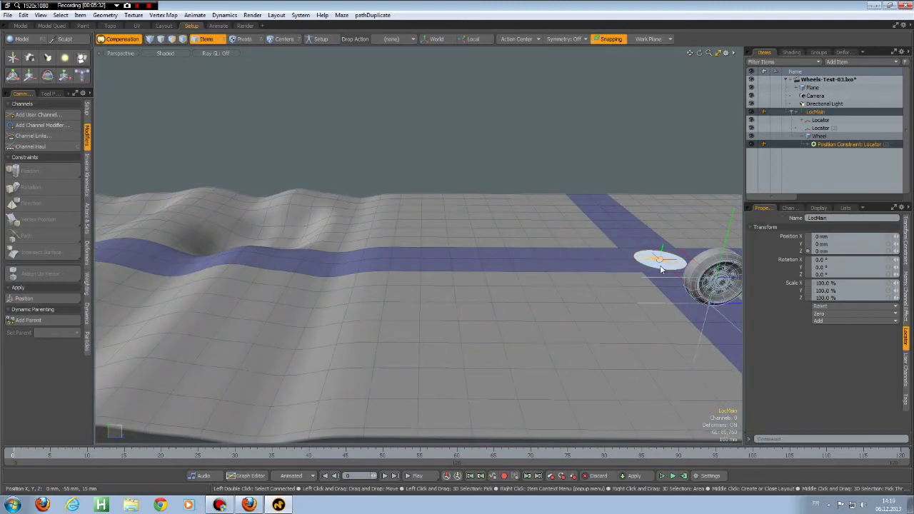
pyautogui.press('w')
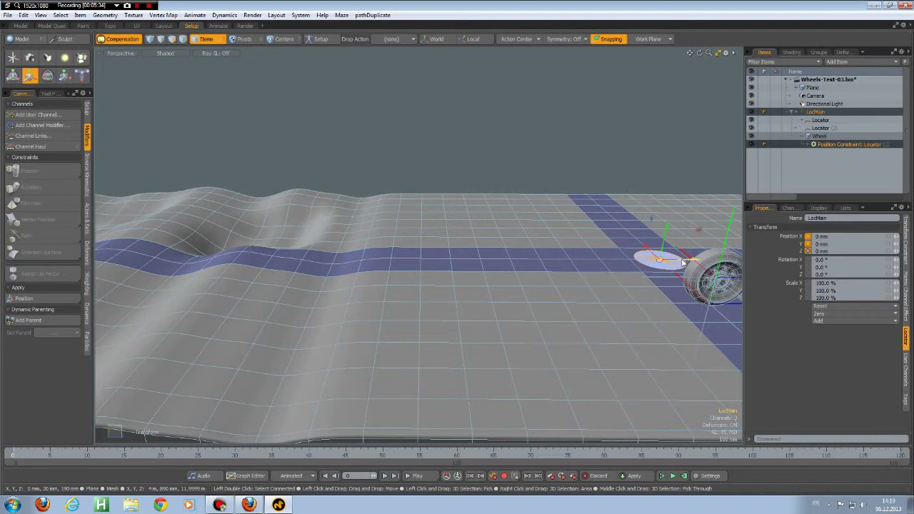
pyautogui.moveTo(686, 259); pyautogui.dragTo(336, 259)
pyautogui.keyDown('alt'); pyautogui.moveTo(412, 335); pyautogui.dragTo(679, 284); pyautogui.keyUp('alt')
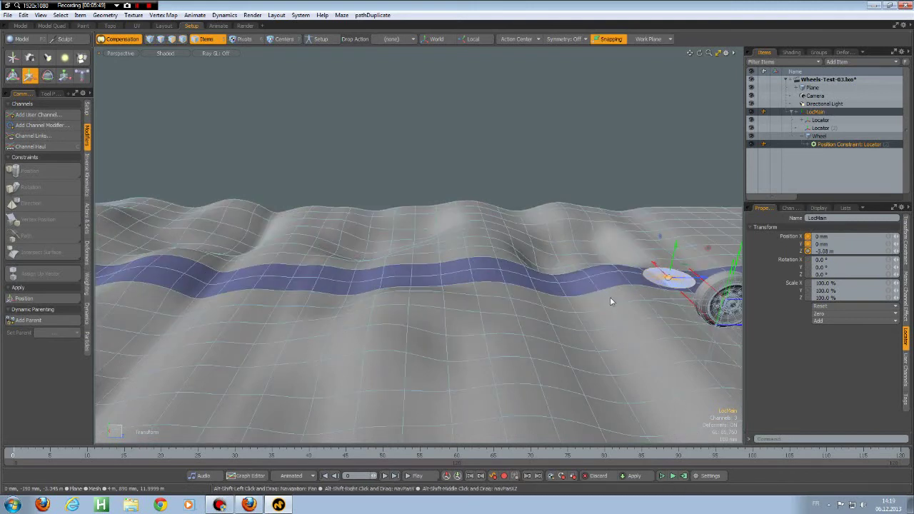
pyautogui.scroll(-5, 611, 302)
pyautogui.keyDown('alt'); pyautogui.keyDown('shift'); pyautogui.moveTo(692, 298); pyautogui.dragTo(469, 331); pyautogui.keyUp('shift'); pyautogui.keyUp('alt')
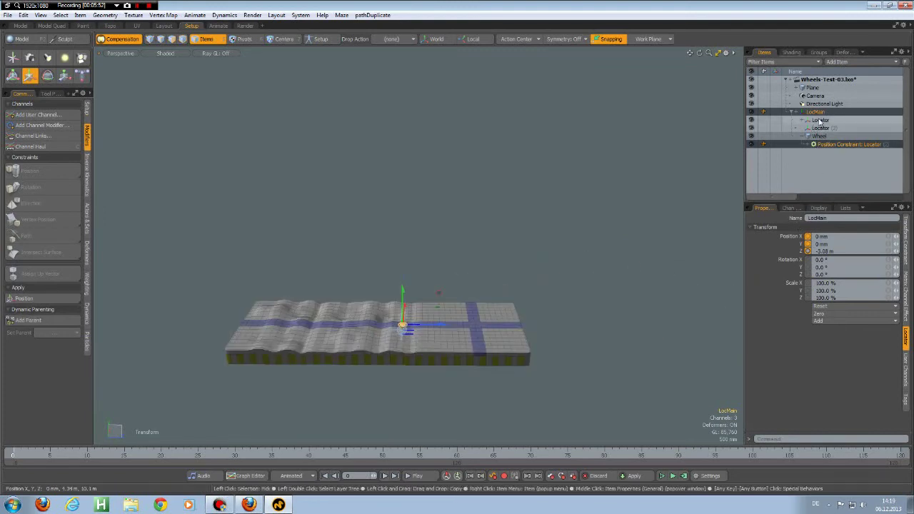
pyautogui.click(854, 114)
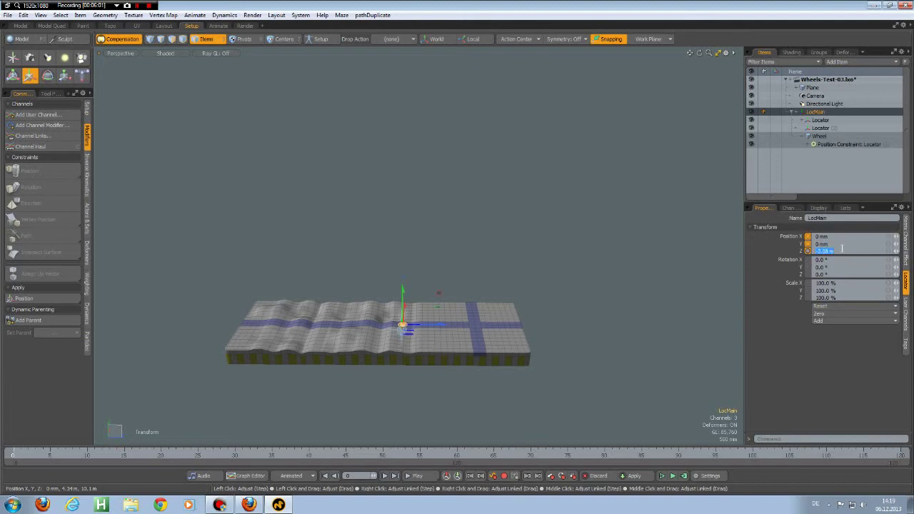
pyautogui.press('Return')
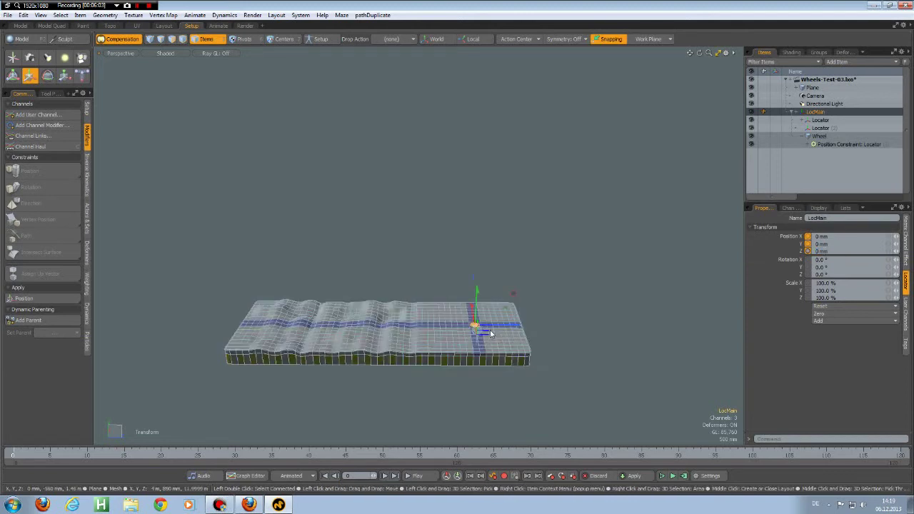
# Set the display size of both the wheel-centre and surface-intersection locators to 0.
pyautogui.scroll(8, 488, 331)
pyautogui.keyDown('alt'); pyautogui.moveTo(473, 352); pyautogui.dragTo(525, 366); pyautogui.keyUp('alt')
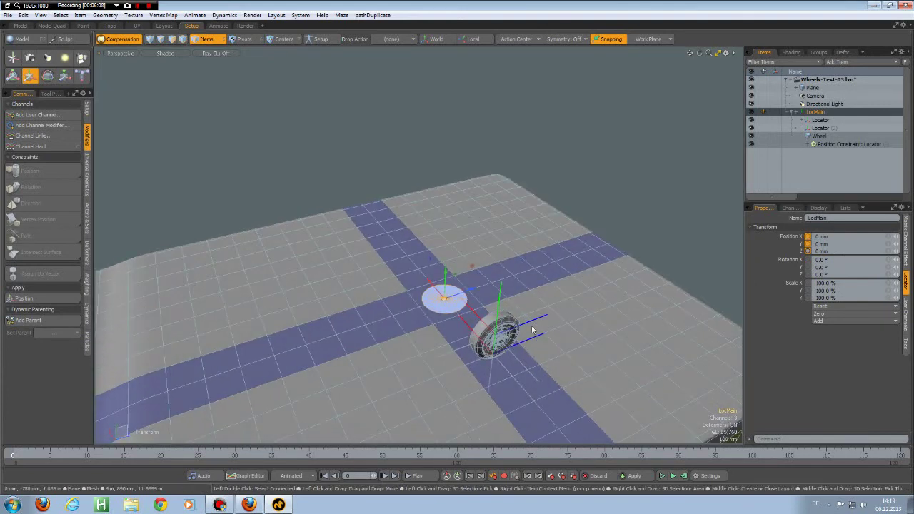
pyautogui.scroll(2, 533, 329)
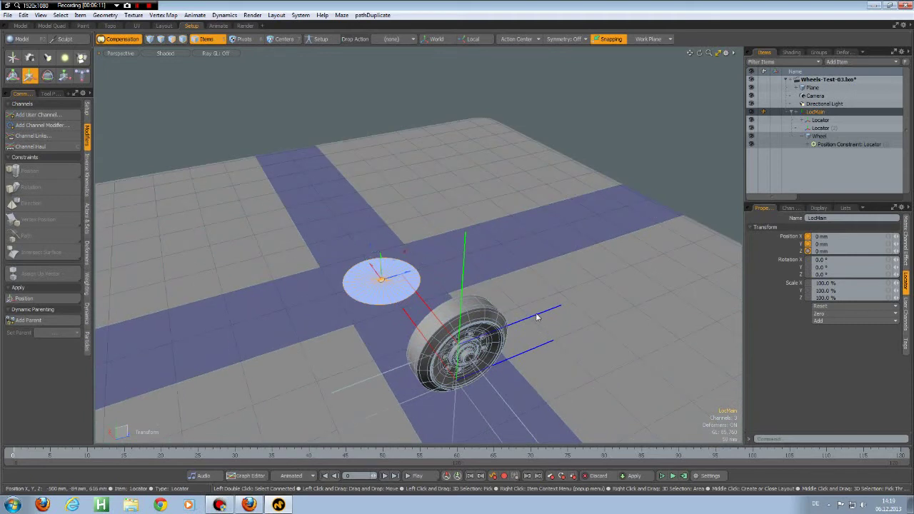
pyautogui.click(537, 317)
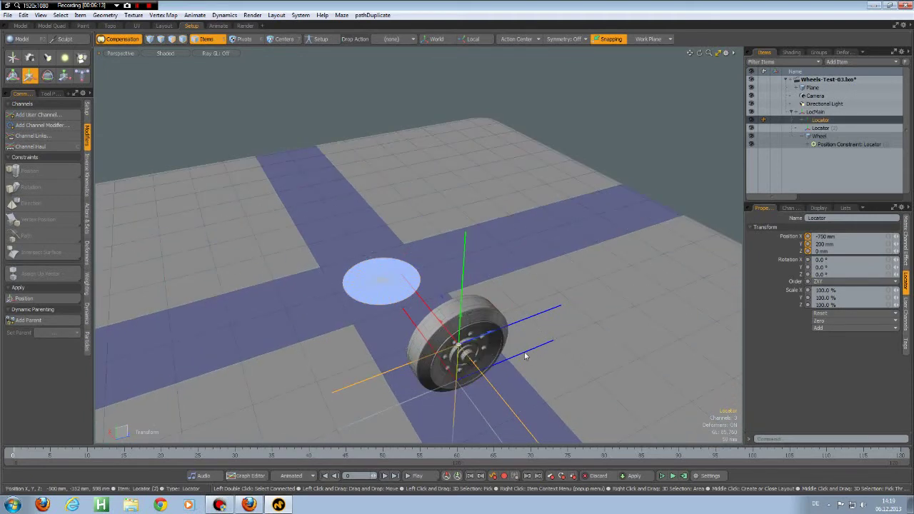
pyautogui.keyDown('shift'); pyautogui.click(532, 353); pyautogui.keyUp('shift')
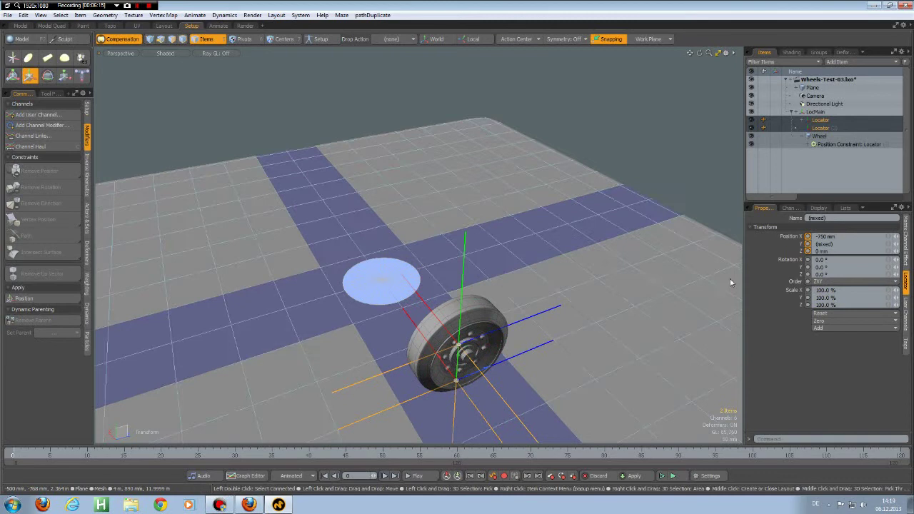
pyautogui.click(818, 208)
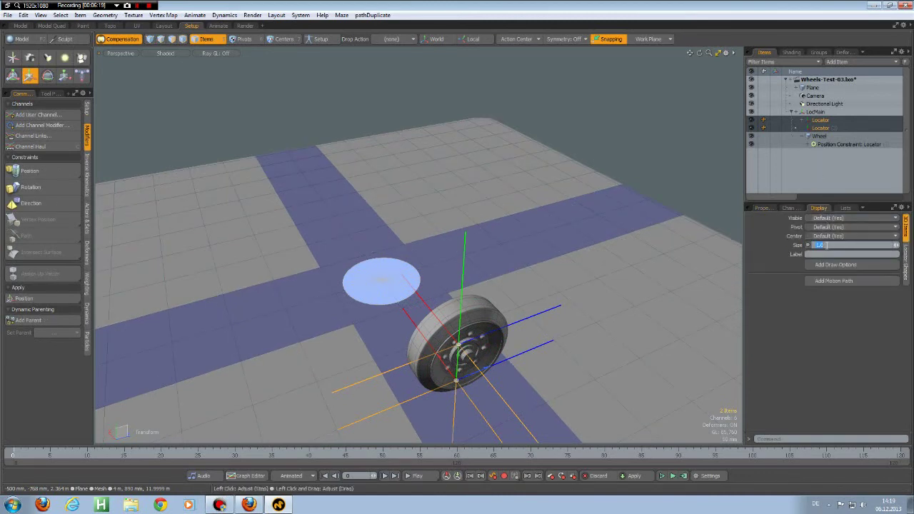
pyautogui.write('0')
pyautogui.press('Return')
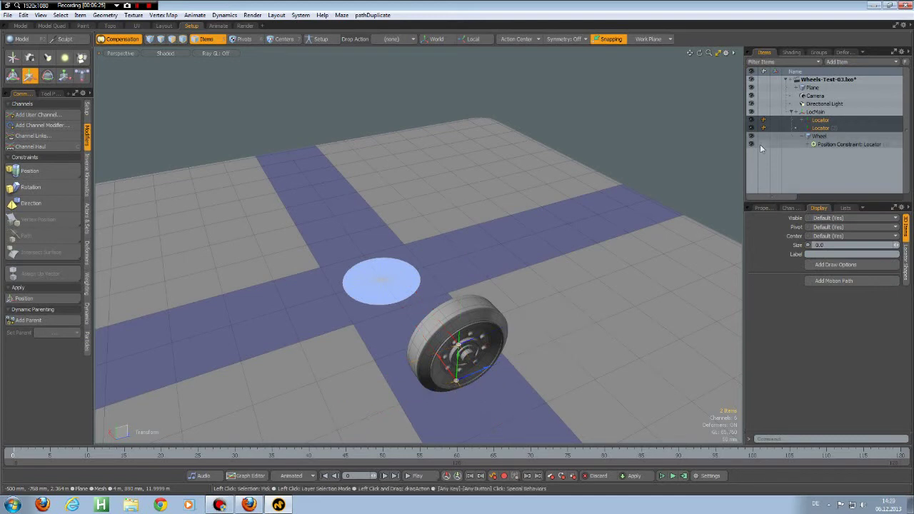
# Check the Intersect modifier under the wheel-centre locator and collapse the locator and Wheel hierarchies.
pyautogui.keyDown('alt'); pyautogui.moveTo(536, 338); pyautogui.dragTo(521, 308); pyautogui.keyUp('alt')
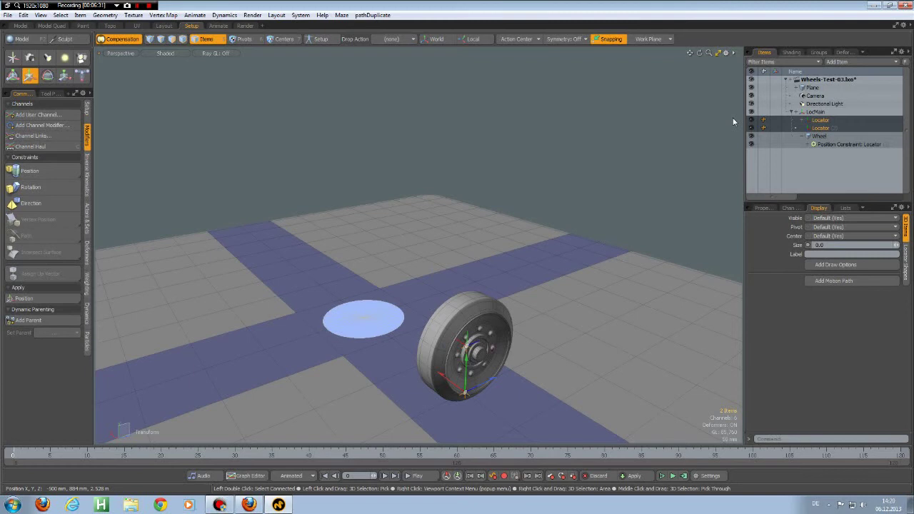
pyautogui.click(803, 124)
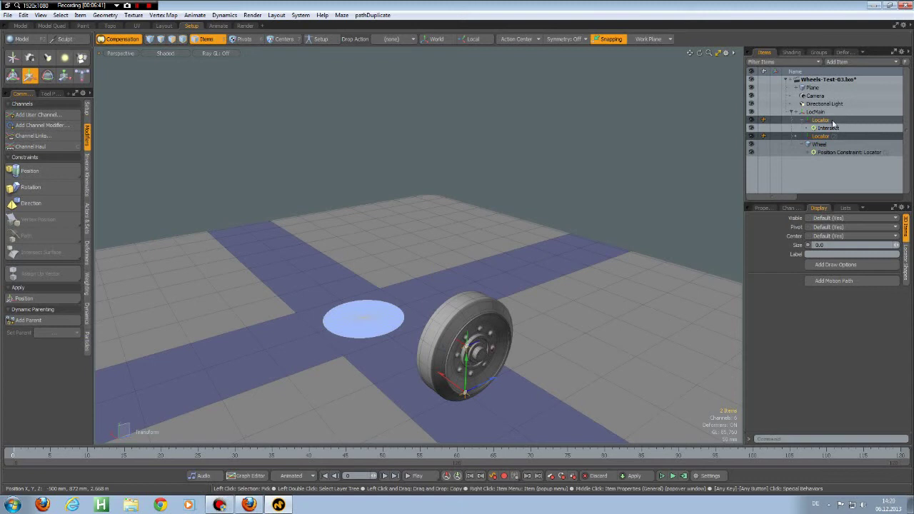
pyautogui.click(833, 121)
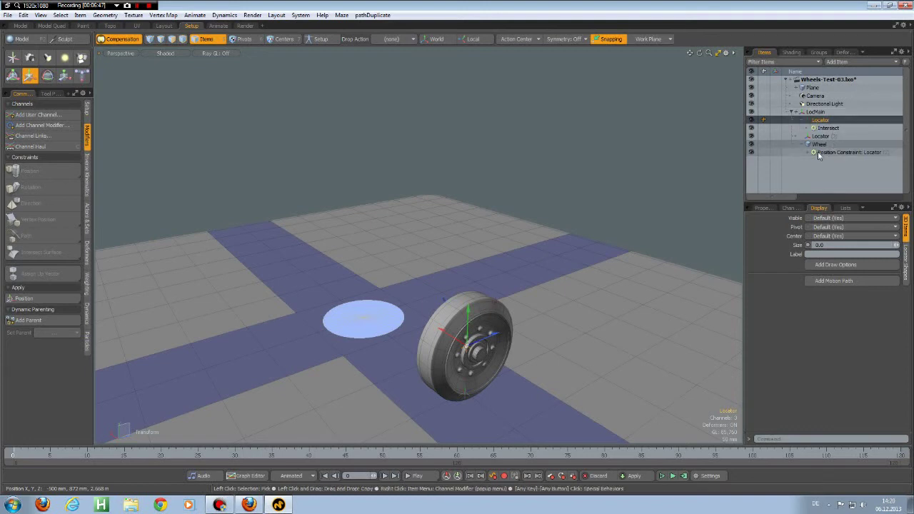
pyautogui.click(802, 123)
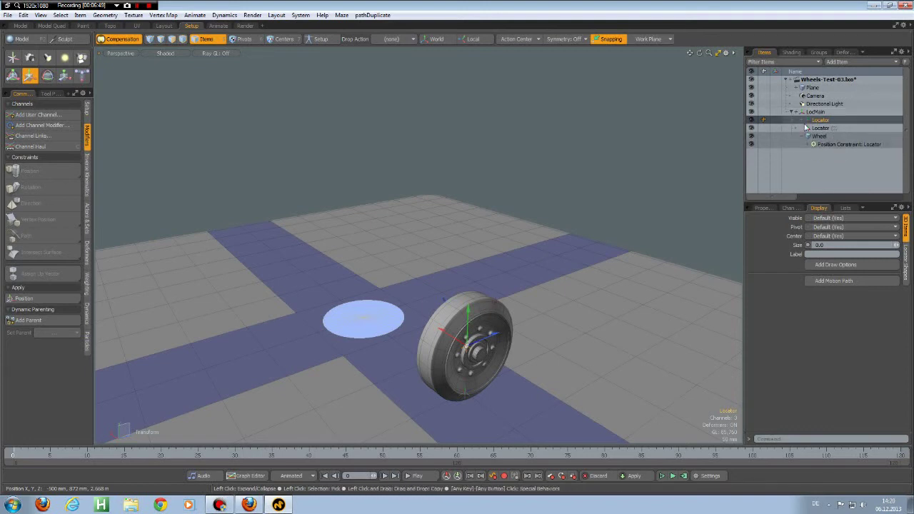
pyautogui.click(802, 135)
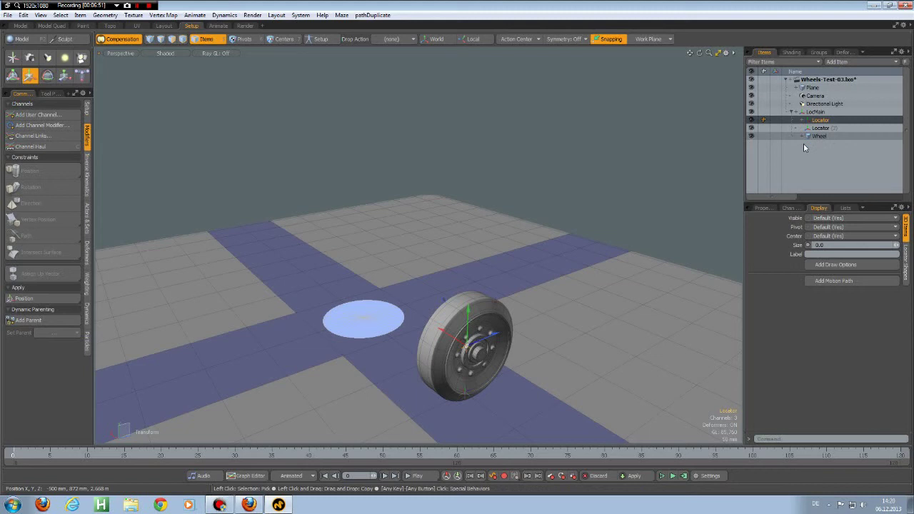
# Group Wheel and both locators into a group locator under LocMain and clear the selection.
pyautogui.click(815, 136)
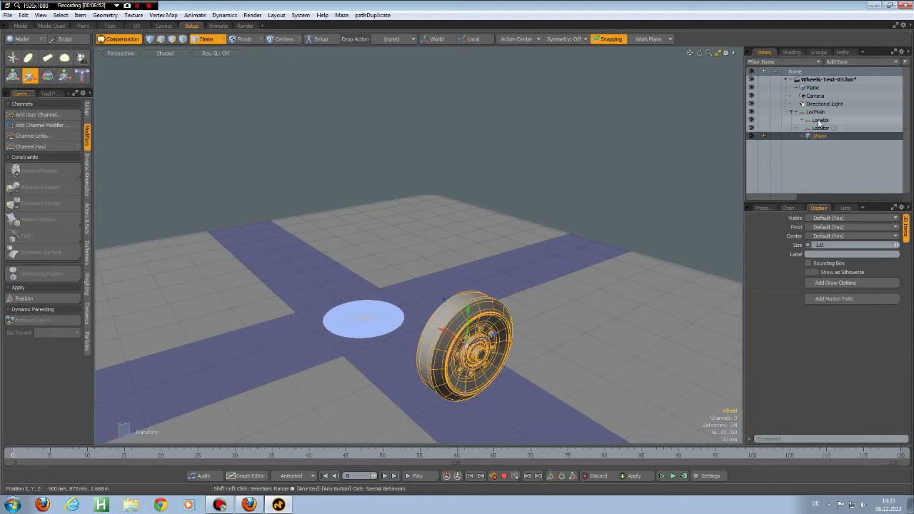
pyautogui.keyDown('shift'); pyautogui.click(820, 120); pyautogui.keyUp('shift')
pyautogui.press('ctrl')
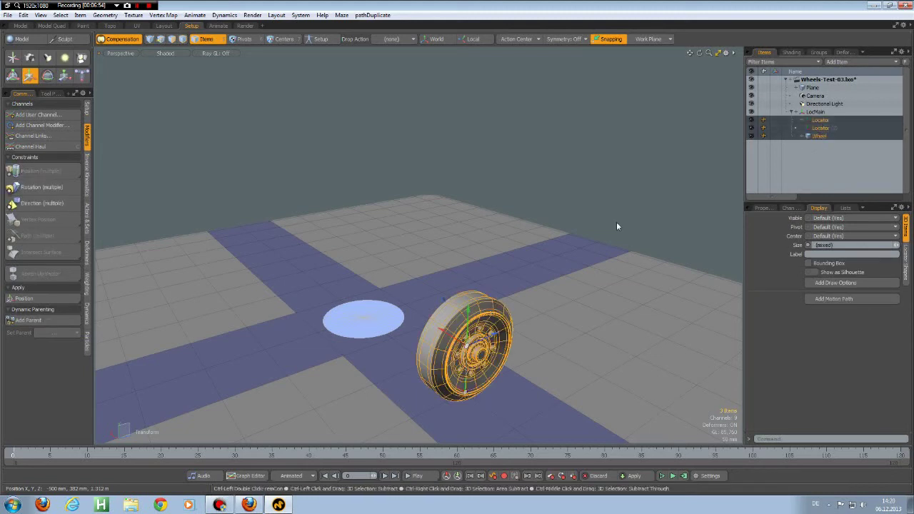
pyautogui.hotkey('ctrl', 'g')
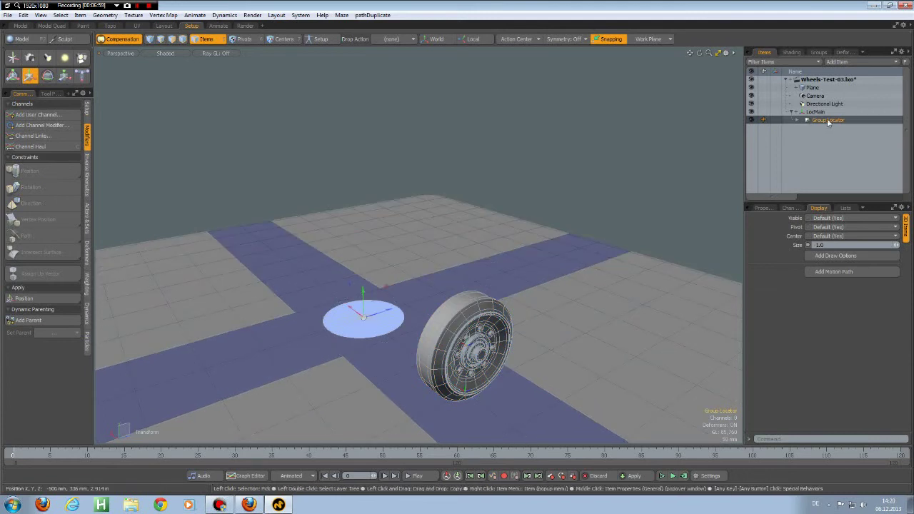
pyautogui.click(644, 219)
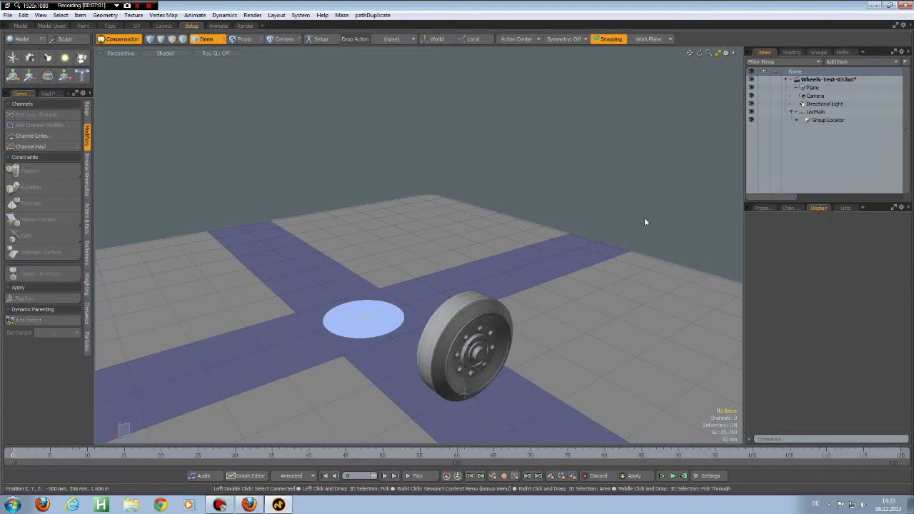
# Rename the group locator under LocMain as WheelAsm.
pyautogui.click(826, 121)
pyautogui.doubleClick(826, 121)
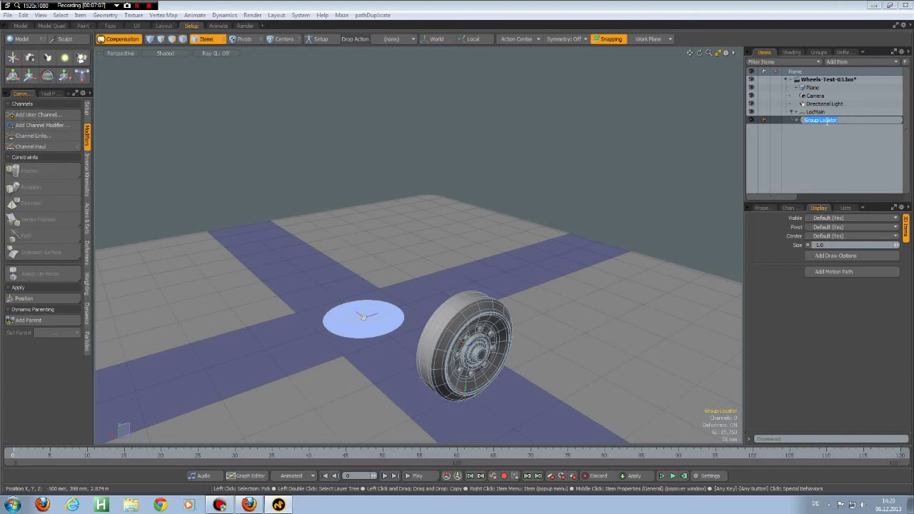
pyautogui.write('WheelAsm')
pyautogui.press('Return')
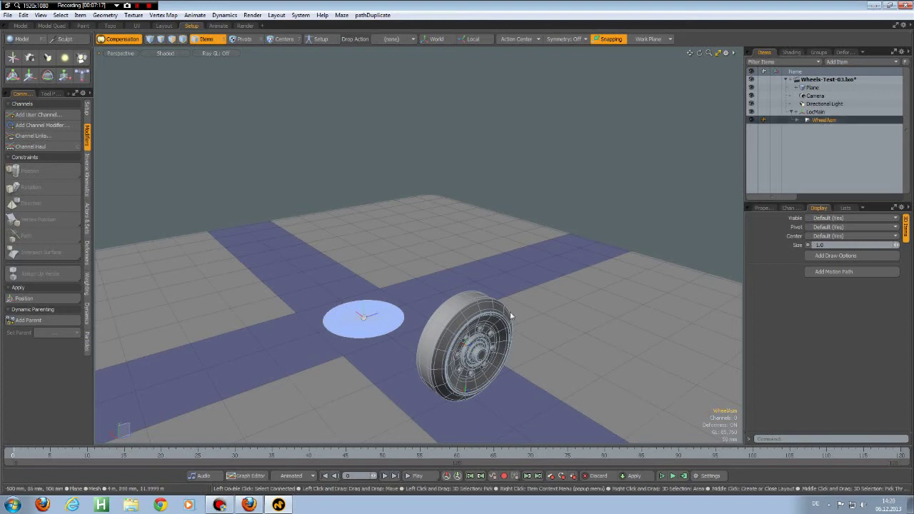
# Duplicate the WheelAsm hierarchy, move the copy along Z, and set its Position Z to 500 mm.
pyautogui.rightClick(818, 122)
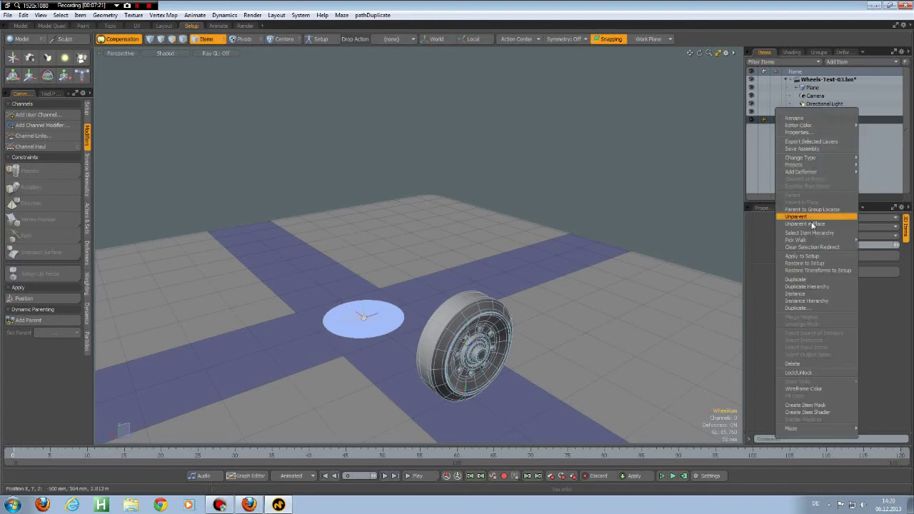
pyautogui.click(815, 288)
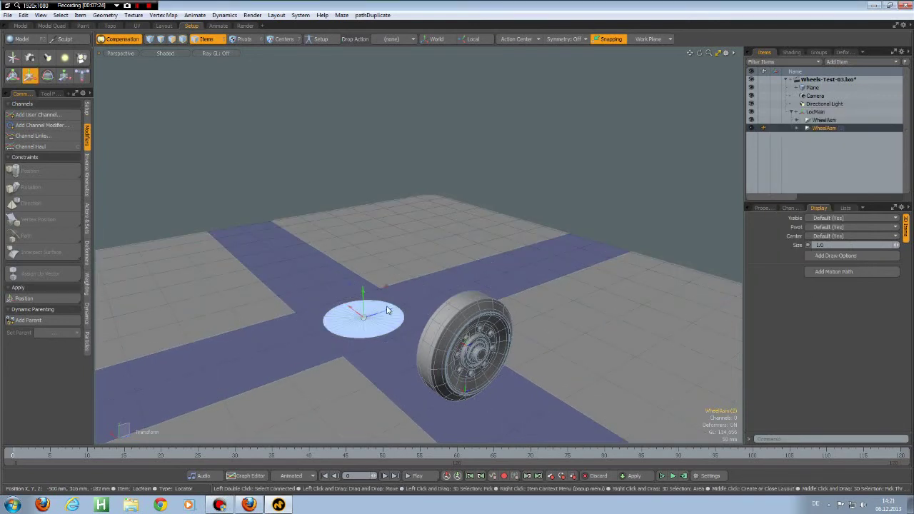
pyautogui.moveTo(368, 315); pyautogui.dragTo(440, 291)
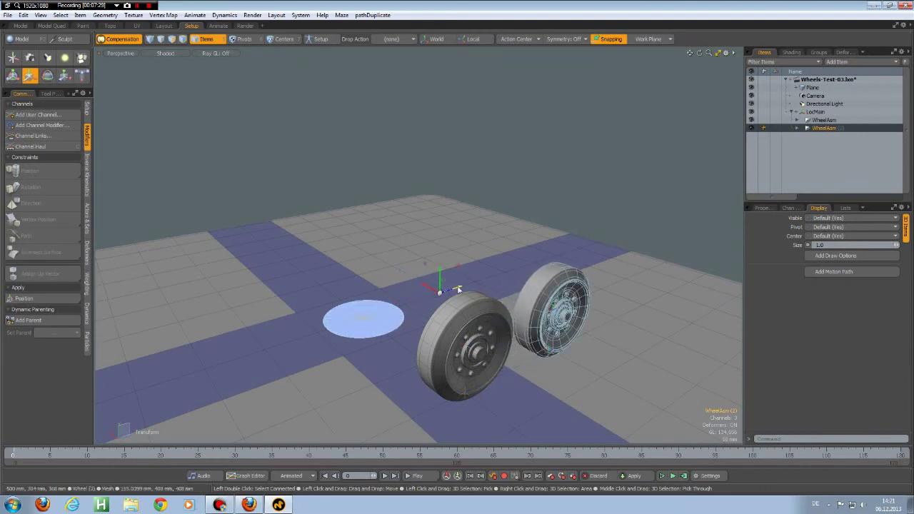
pyautogui.click(765, 208)
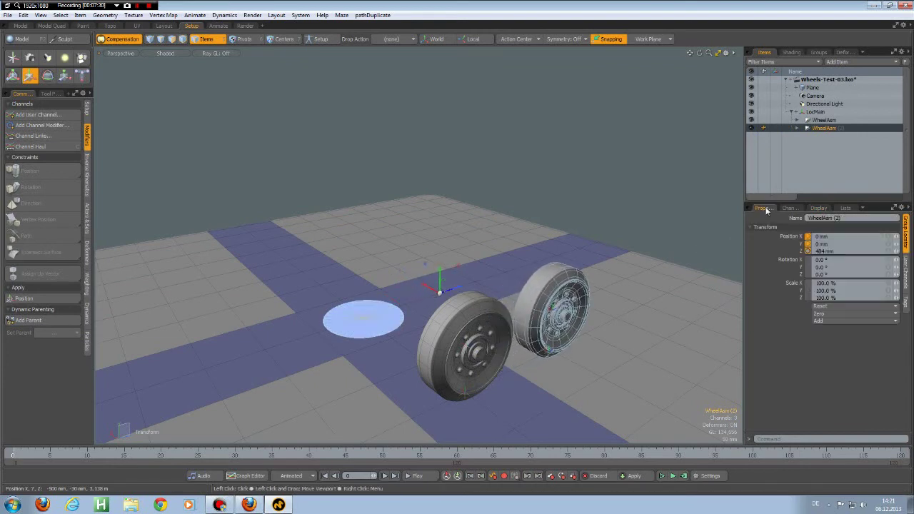
pyautogui.click(841, 251)
pyautogui.write('500')
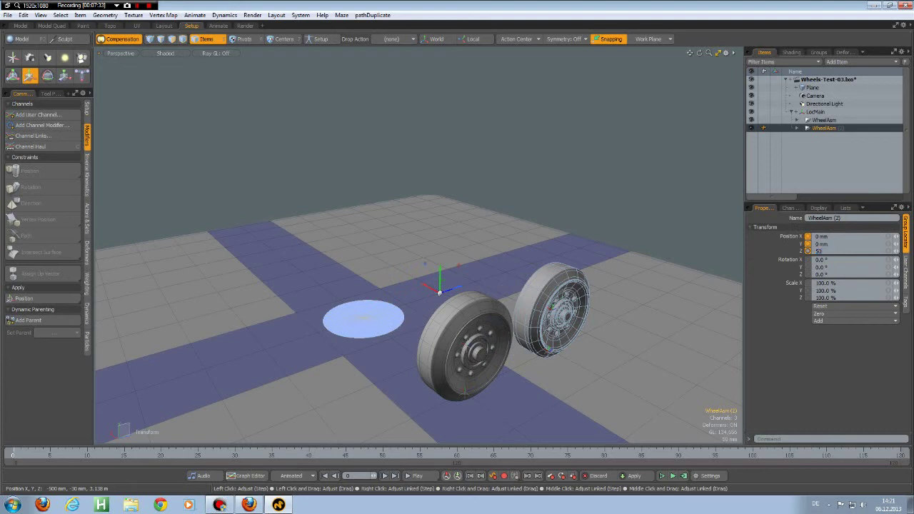
pyautogui.press('Return')
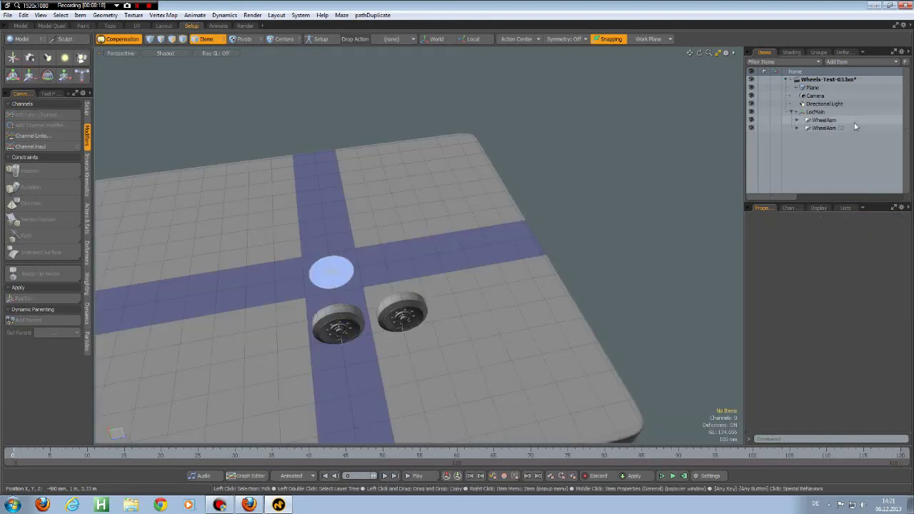
# Duplicate both WheelAsm hierarchies together and move the copies along Z to continue the evenly spaced row, with the last wheel at 1.5 m.
pyautogui.click(813, 127)
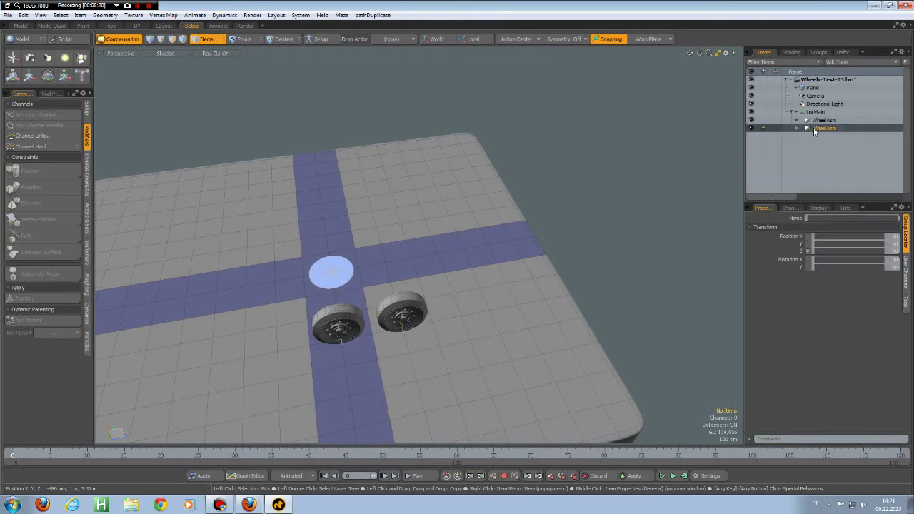
pyautogui.keyDown('shift'); pyautogui.click(819, 121); pyautogui.keyUp('shift')
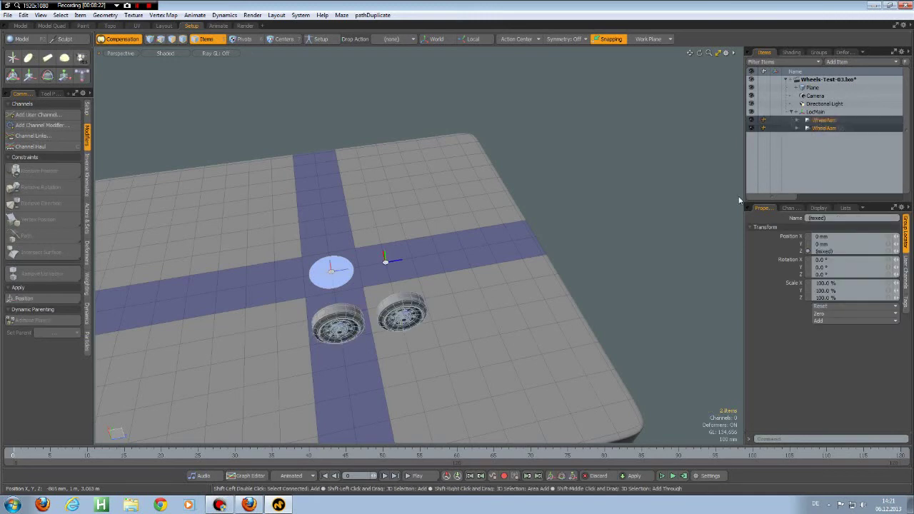
pyautogui.press('w')
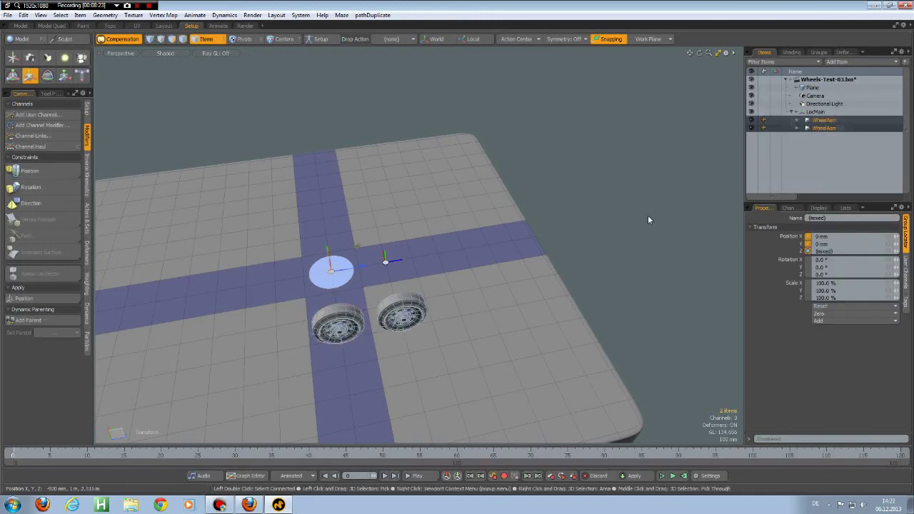
pyautogui.moveTo(365, 270); pyautogui.dragTo(409, 262)
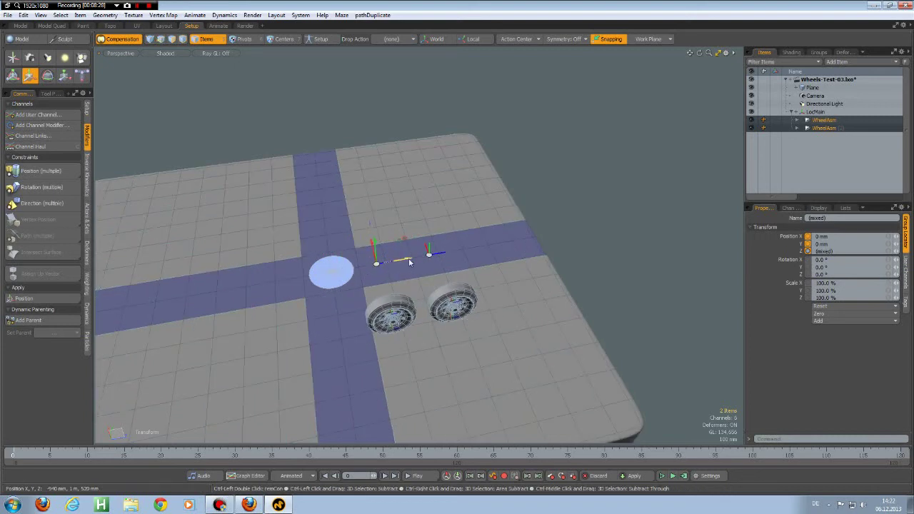
pyautogui.hotkey('ctrl', 'z')
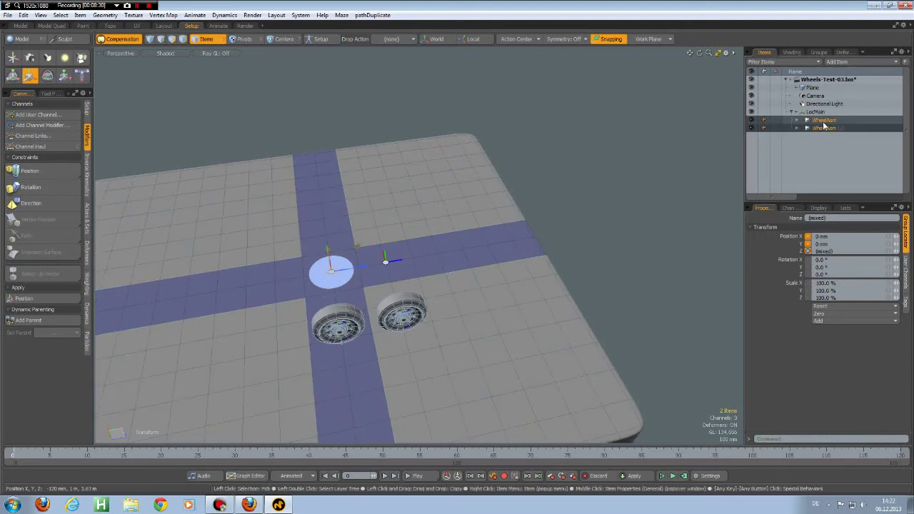
pyautogui.rightClick(823, 127)
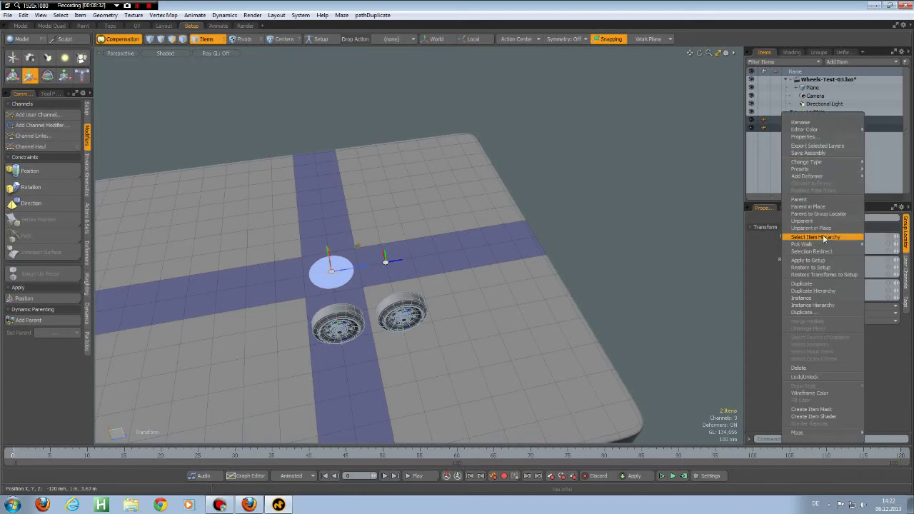
pyautogui.click(845, 292)
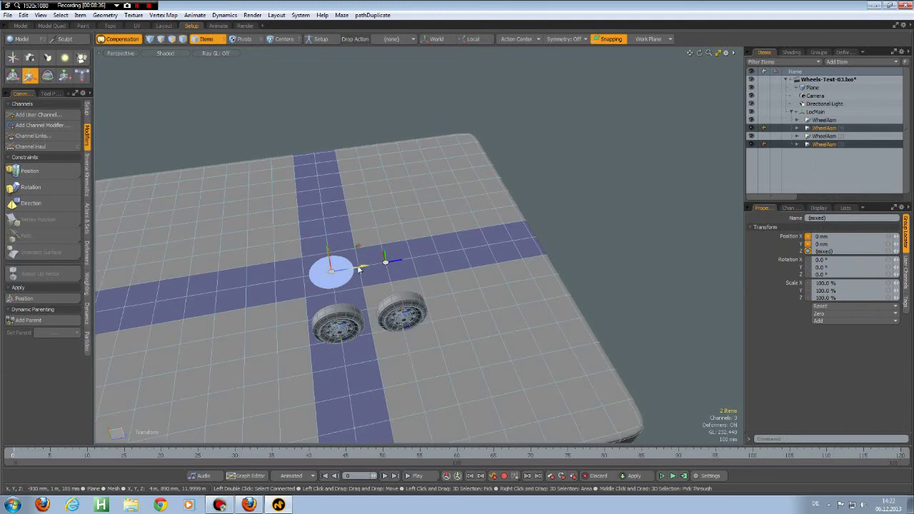
pyautogui.moveTo(391, 265); pyautogui.dragTo(491, 247)
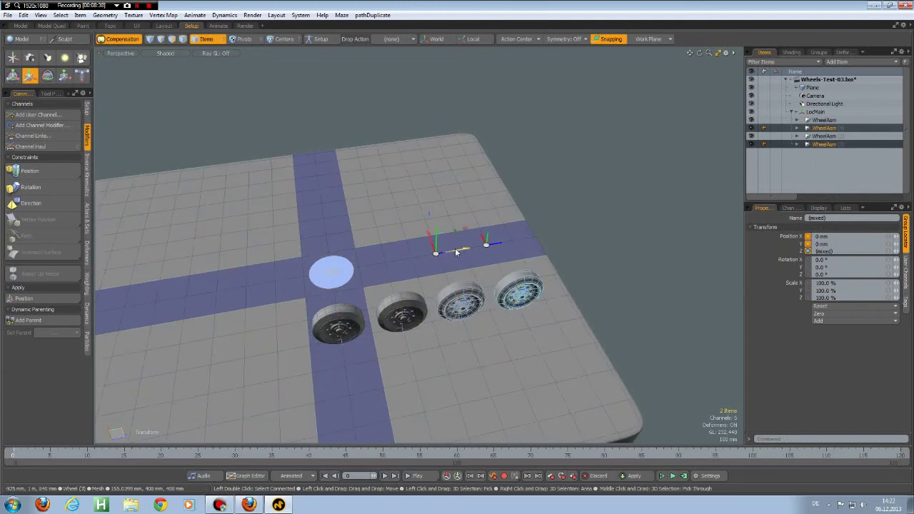
pyautogui.press('KP_1')
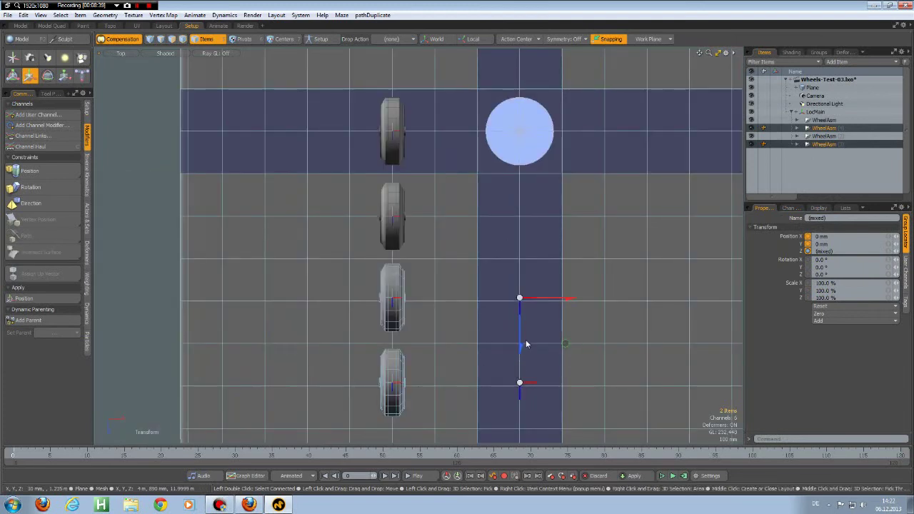
pyautogui.moveTo(520, 345); pyautogui.dragTo(521, 349)
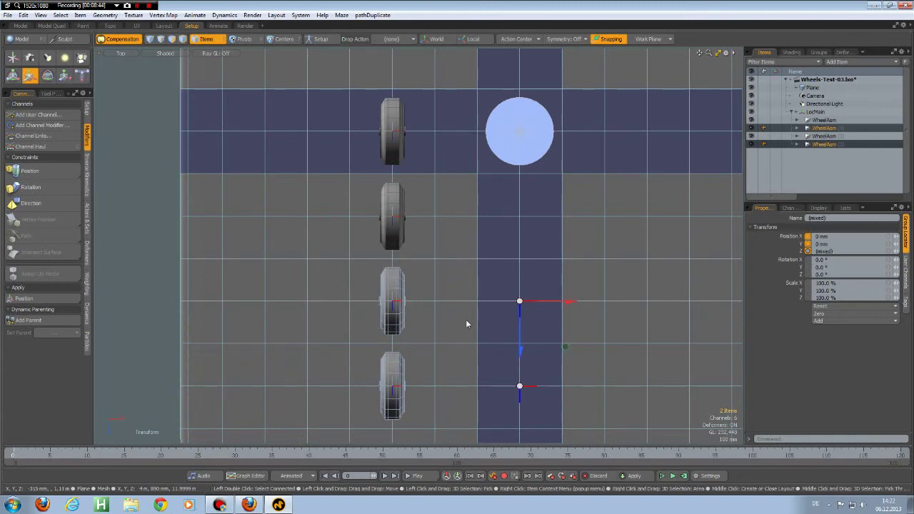
pyautogui.press('space')
# Group all four WheelAsm assemblies into a group locator under LocMain and name it LeftWheels.
pyautogui.scroll(-4, 468, 316)
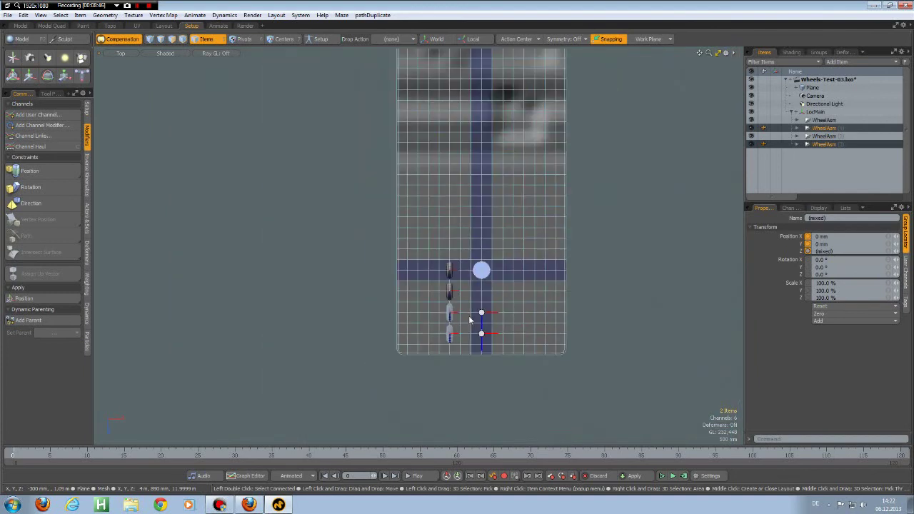
pyautogui.scroll(3, 469, 315)
pyautogui.hotkey('ctrl', 'space')
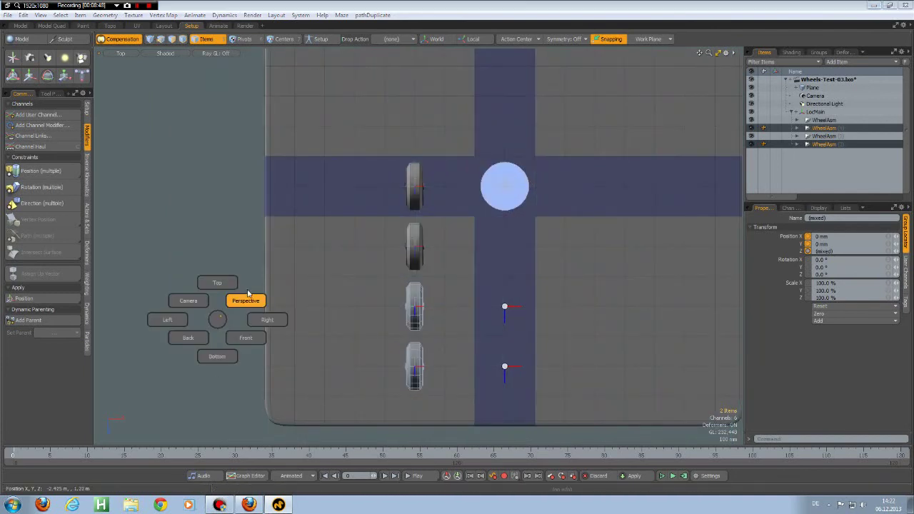
pyautogui.click(244, 304)
pyautogui.keyDown('alt'); pyautogui.moveTo(715, 253); pyautogui.dragTo(691, 254); pyautogui.keyUp('alt')
pyautogui.click(825, 145)
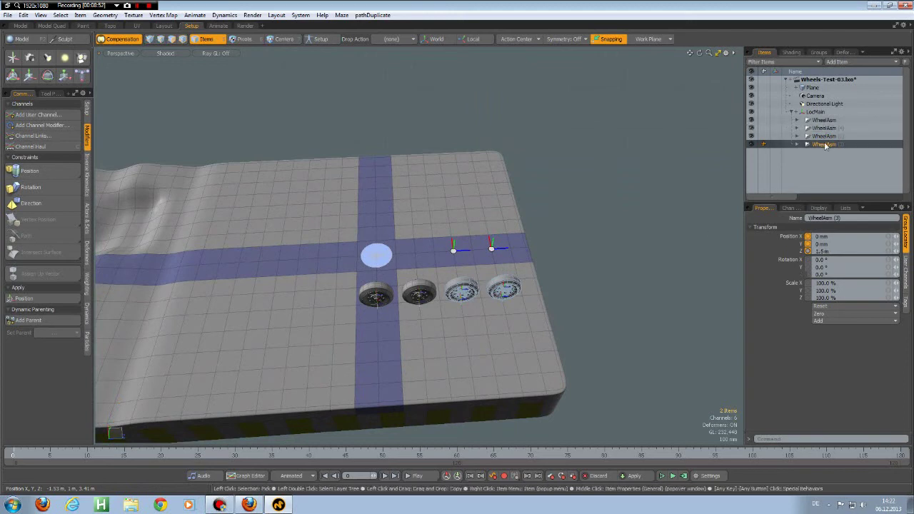
pyautogui.keyDown('shift'); pyautogui.click(823, 120); pyautogui.keyUp('shift')
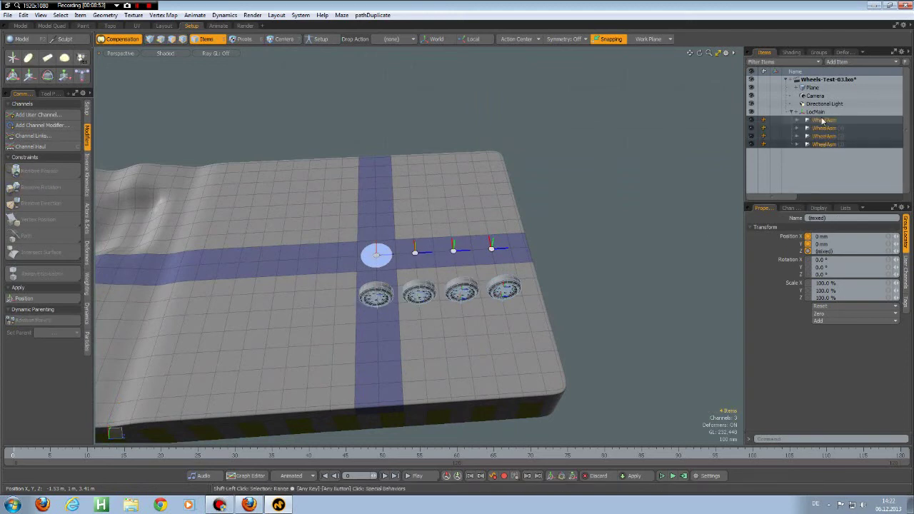
pyautogui.hotkey('ctrl', 'g')
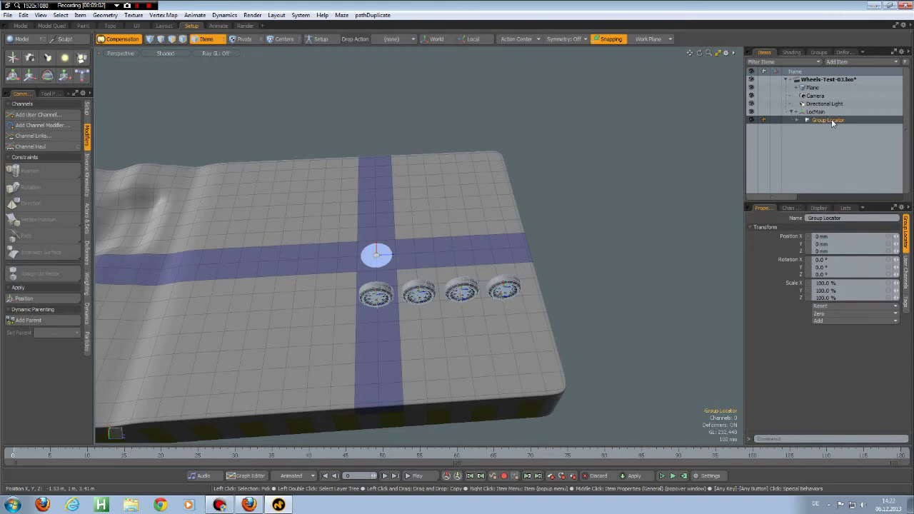
pyautogui.doubleClick(831, 121)
pyautogui.write('LeftWheels')
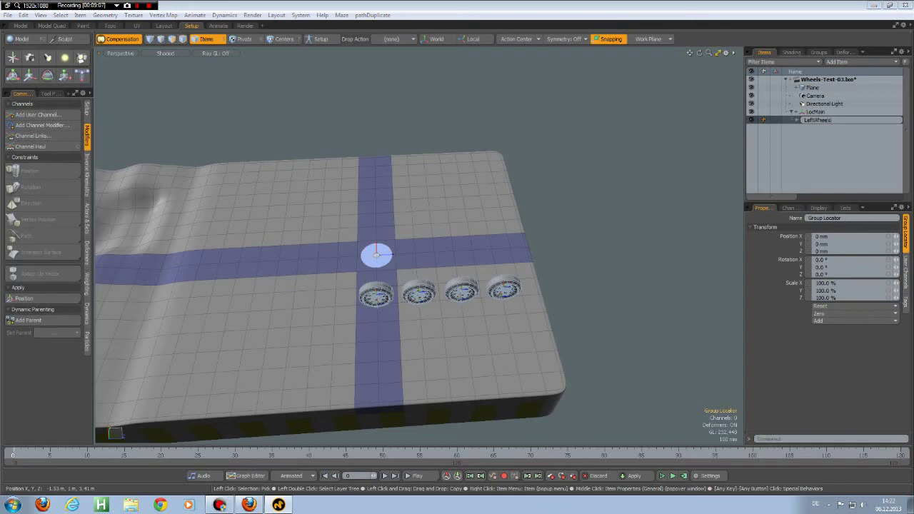
pyautogui.press('Return')
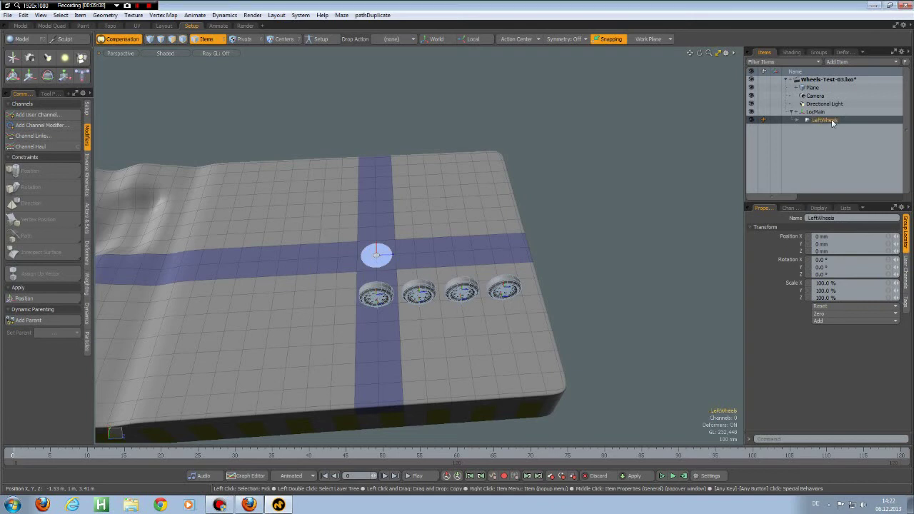
# Duplicate the LeftWheels hierarchy, move the copy along X to 1.5 m on the opposite side of LocMain, and clear the selection.
pyautogui.rightClick(832, 123)
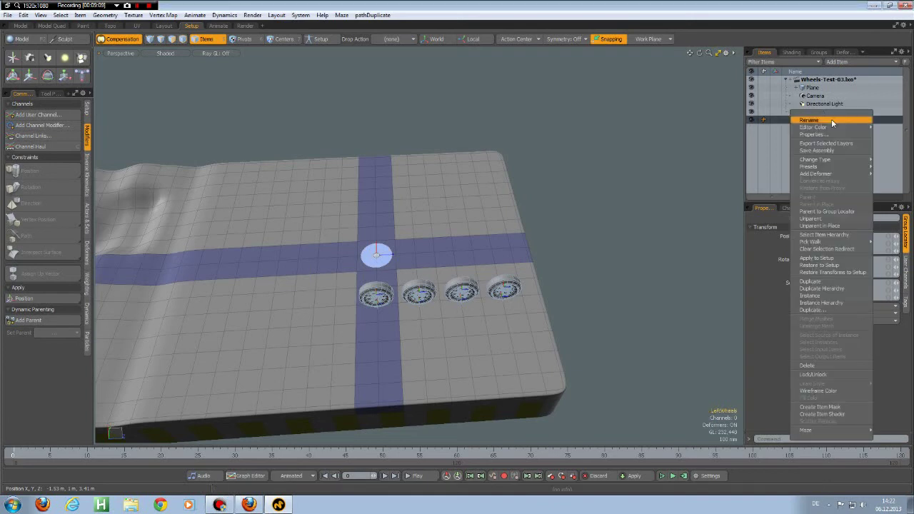
pyautogui.click(836, 289)
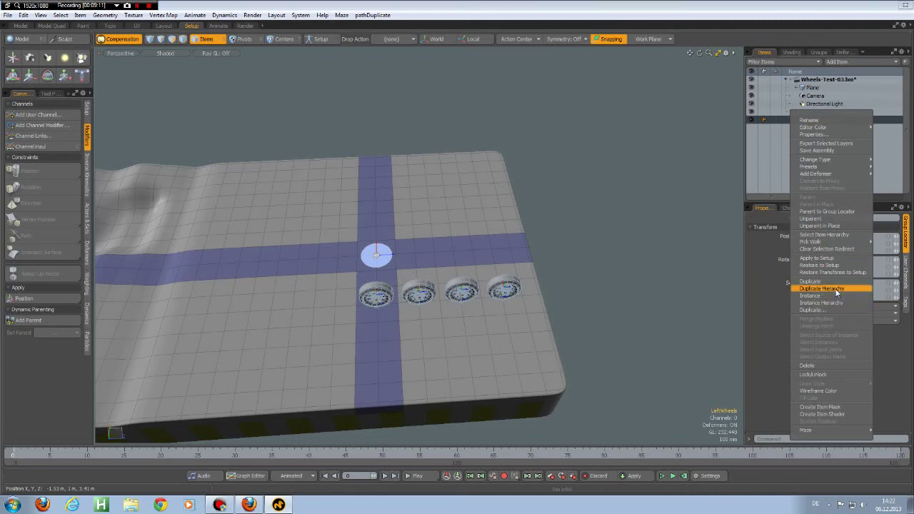
pyautogui.keyDown('alt'); pyautogui.moveTo(672, 302); pyautogui.dragTo(485, 331); pyautogui.keyUp('alt')
pyautogui.press('w')
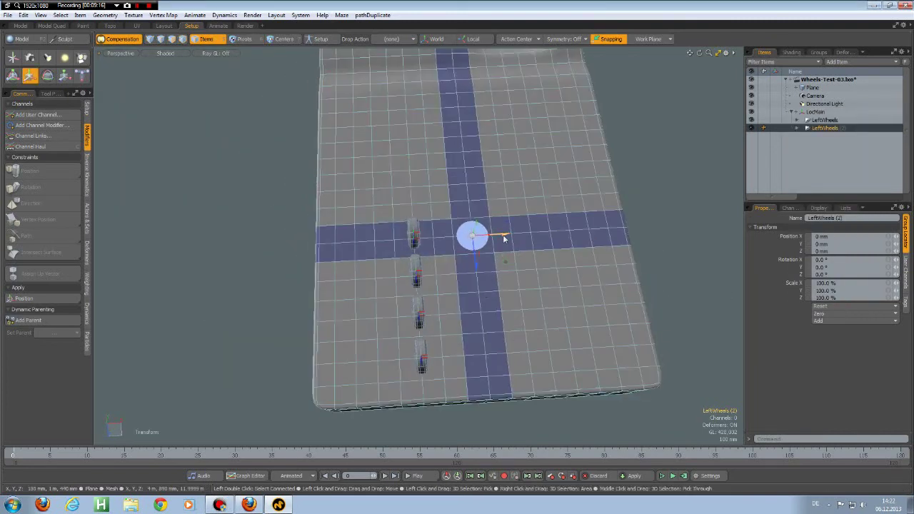
pyautogui.moveTo(501, 232); pyautogui.dragTo(598, 229)
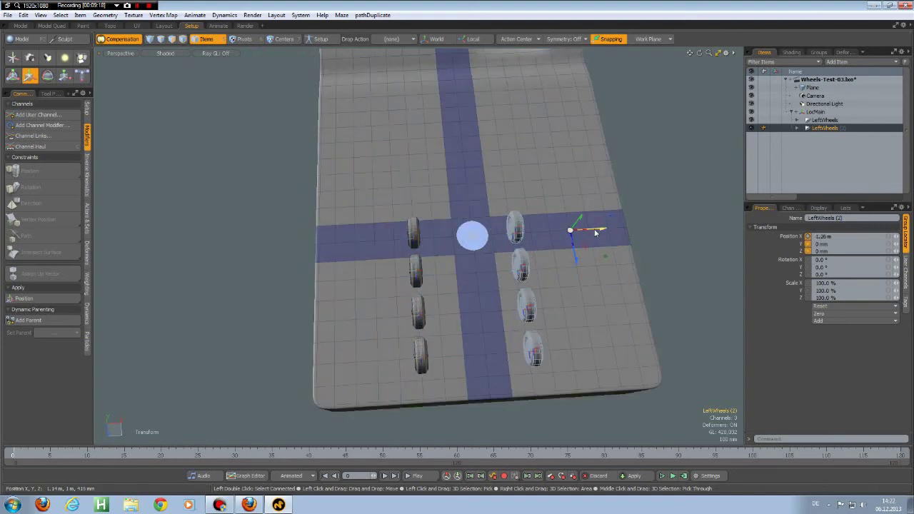
pyautogui.press('KP_1')
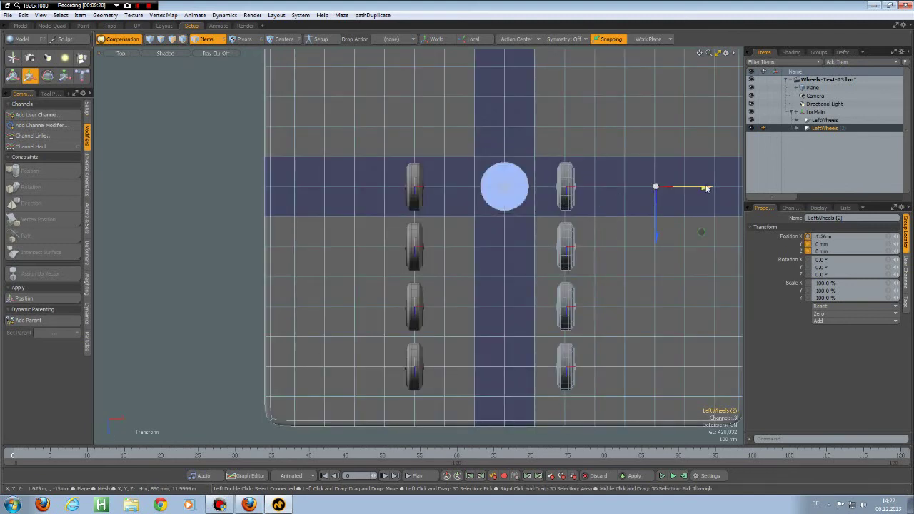
pyautogui.moveTo(701, 232); pyautogui.dragTo(730, 231)
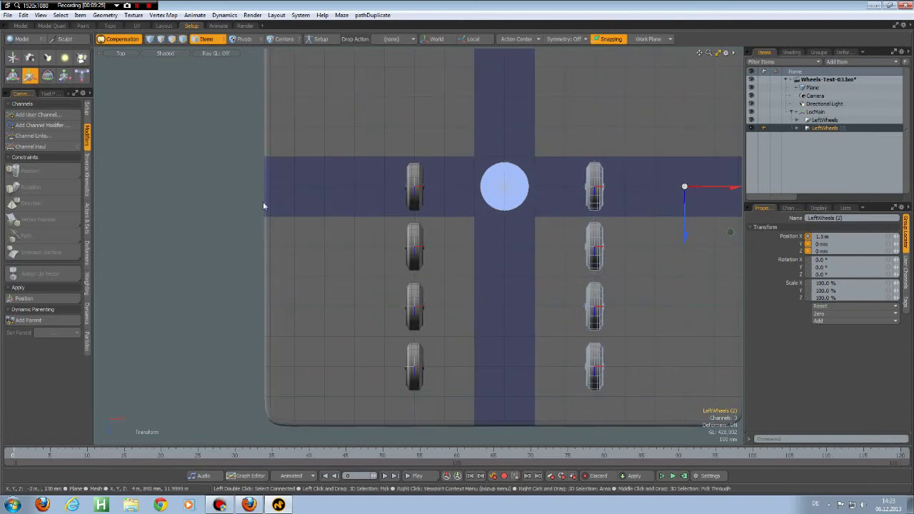
pyautogui.press('space')
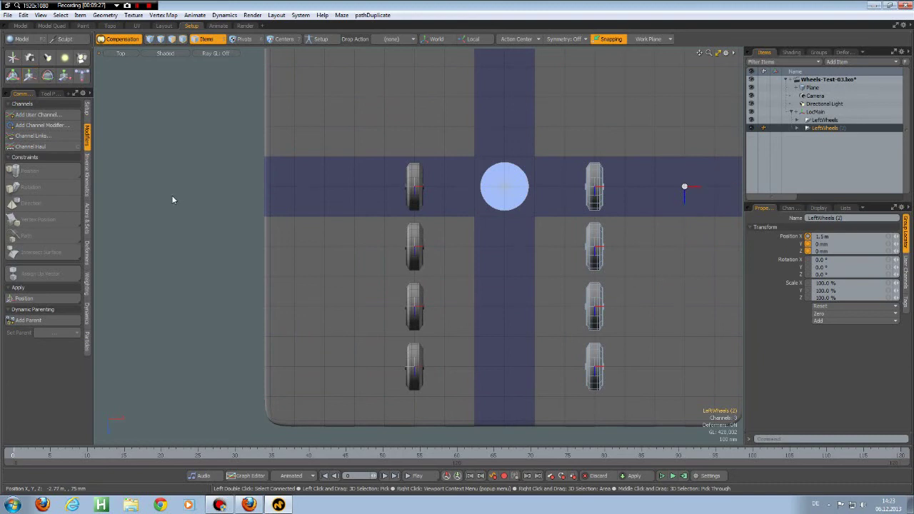
pyautogui.click(166, 202)
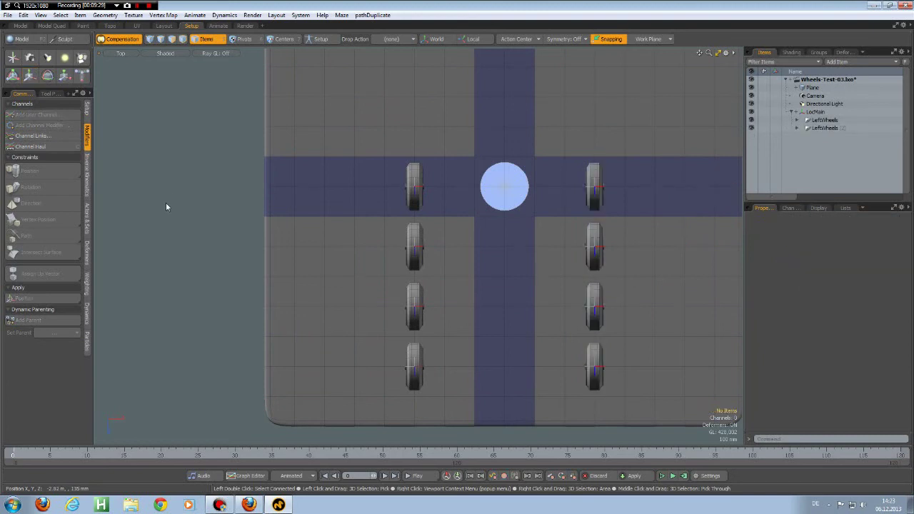
# Show the scene in Perspective with both wheel rows and the whole bumpy ground in view.
pyautogui.hotkey('ctrl', 'space')
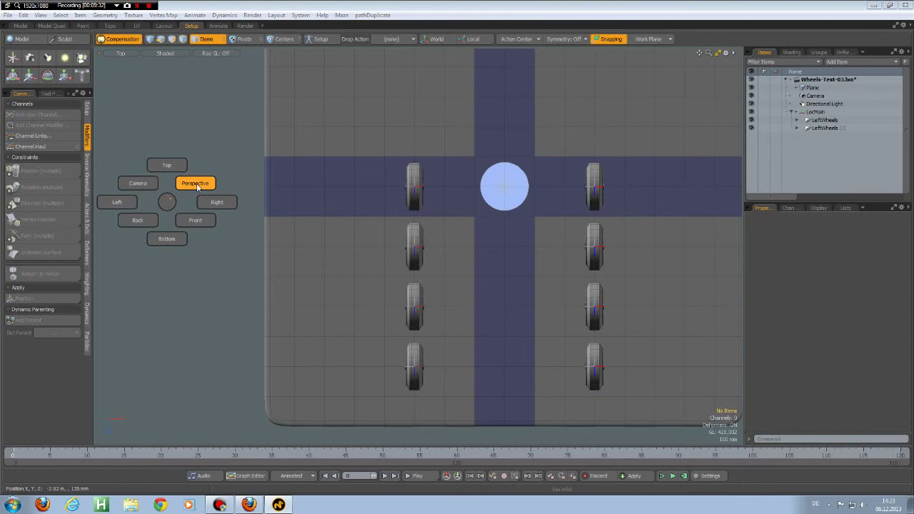
pyautogui.click(198, 187)
pyautogui.keyDown('alt'); pyautogui.moveTo(201, 198); pyautogui.dragTo(501, 158); pyautogui.keyUp('alt')
pyautogui.scroll(-5, 508, 158)
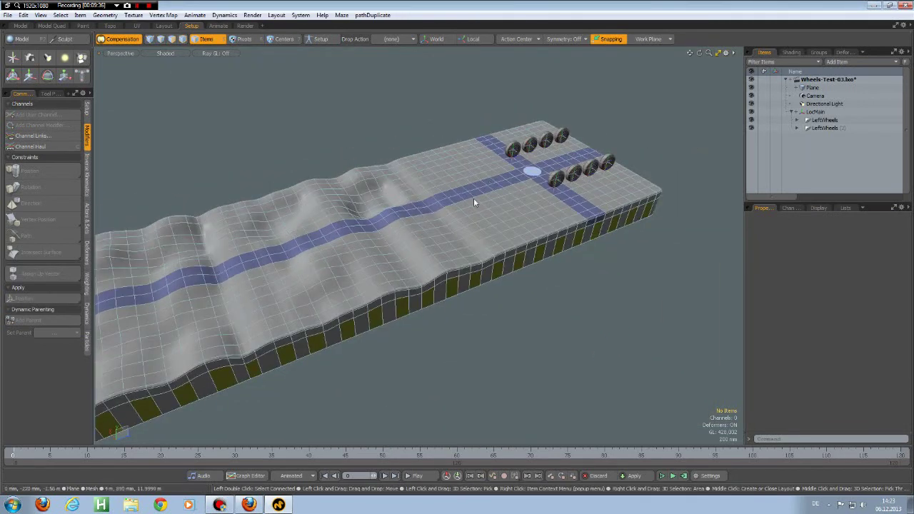
pyautogui.click(532, 170)
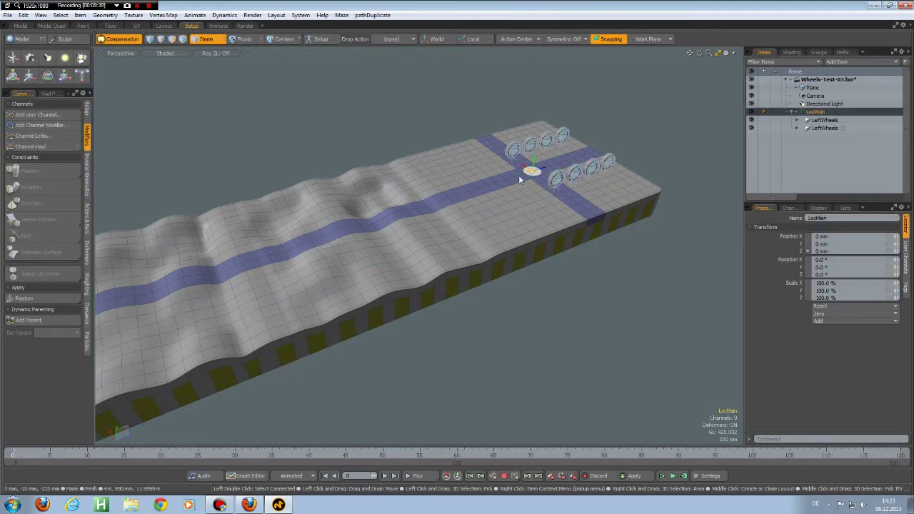
pyautogui.click(543, 169)
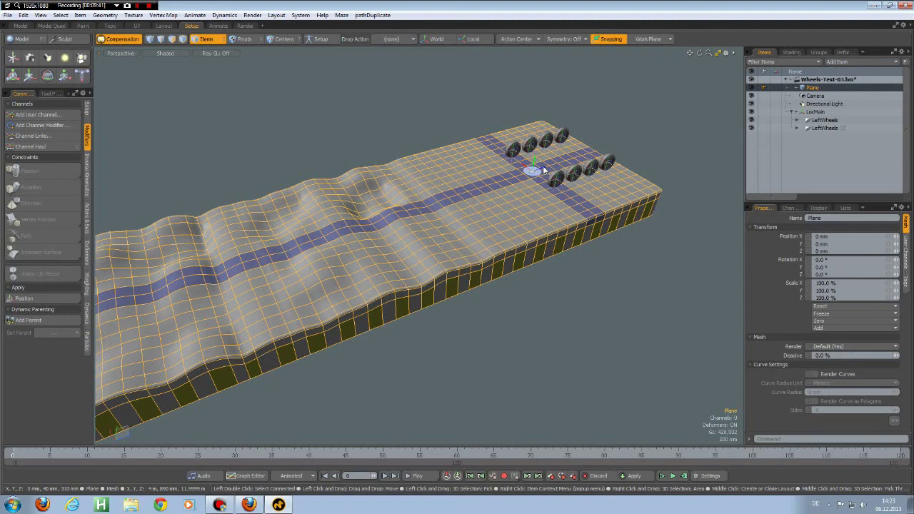
pyautogui.press('w')
pyautogui.moveTo(559, 164); pyautogui.dragTo(545, 167)
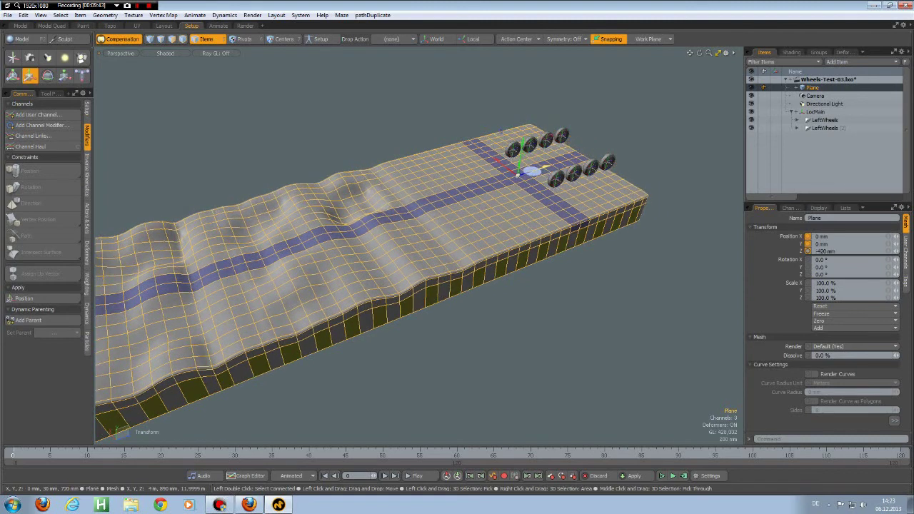
pyautogui.hotkey('ctrl', 'z')
pyautogui.press('q')
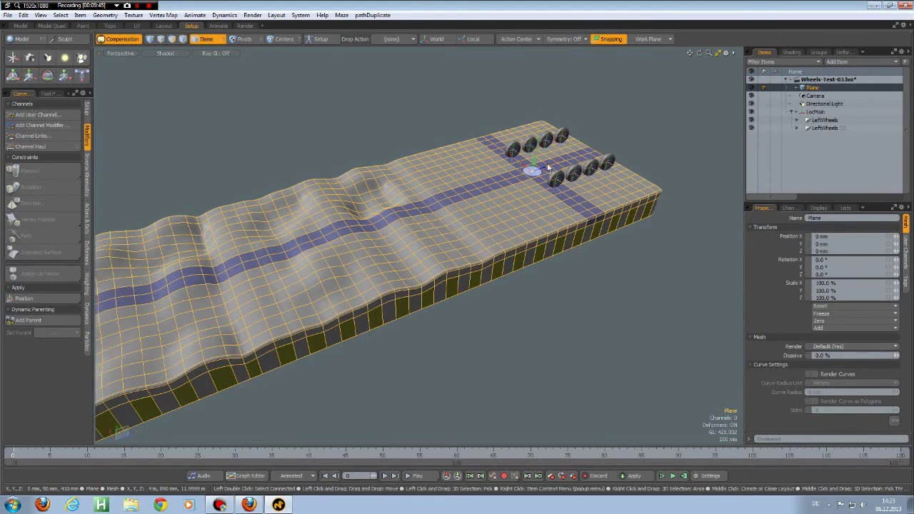
# Move LocMain along Z to about -810 mm to test that both wheel rows roll with it.
pyautogui.click(817, 113)
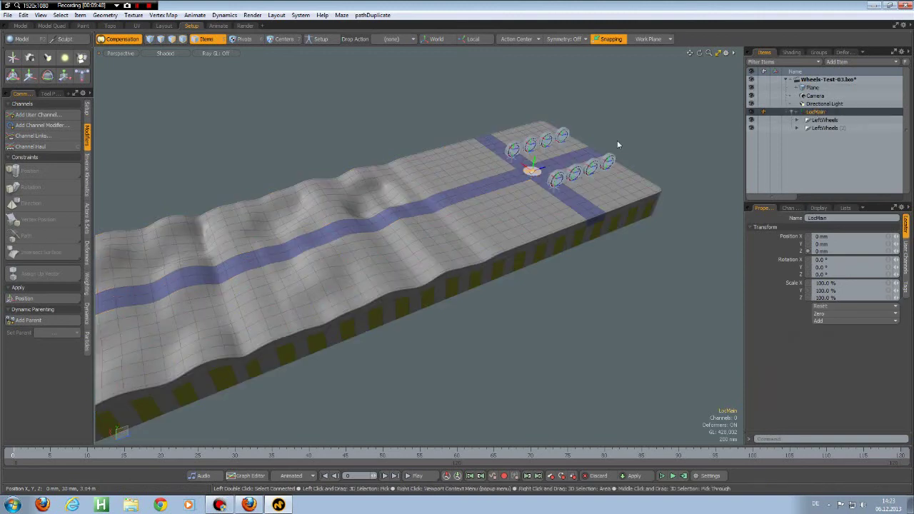
pyautogui.press('w')
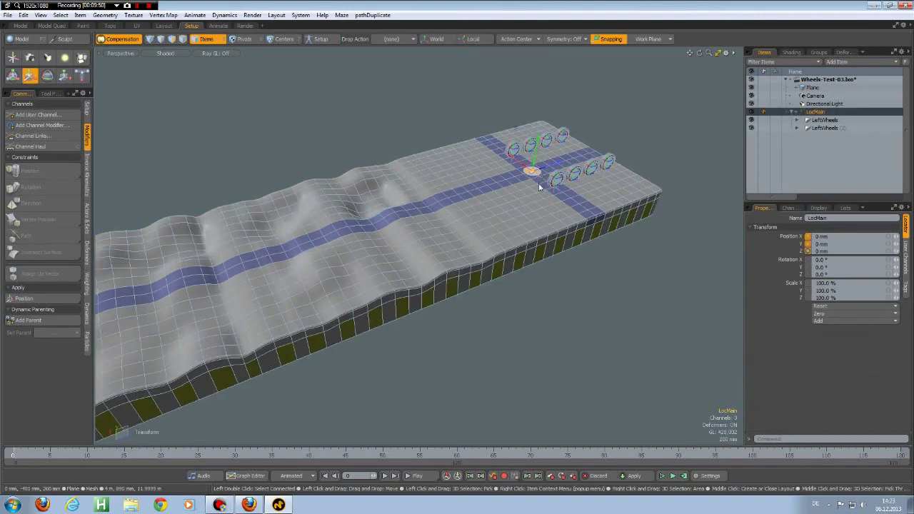
pyautogui.press('q')
pyautogui.press('w')
pyautogui.moveTo(559, 167); pyautogui.dragTo(529, 175)
pyautogui.moveTo(493, 184)
pyautogui.mouseDown()
pyautogui.moveTo(107, 307)
pyautogui.moveTo(402, 204)
pyautogui.moveTo(527, 179)
pyautogui.moveTo(262, 256)
pyautogui.moveTo(388, 194)
pyautogui.moveTo(502, 179)
pyautogui.mouseUp()
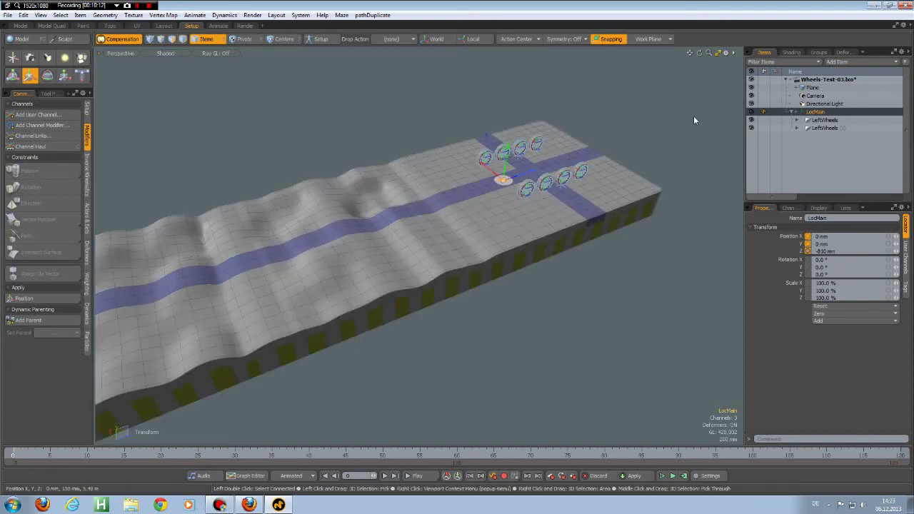
# Hide the locators in the viewport through its item visibility options, leaving meshes and instances shown.
pyautogui.press('o')
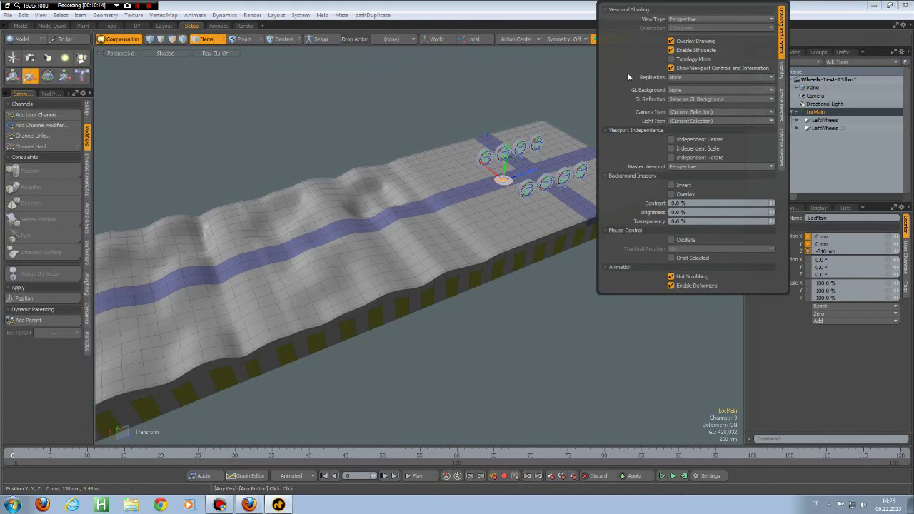
pyautogui.click(782, 72)
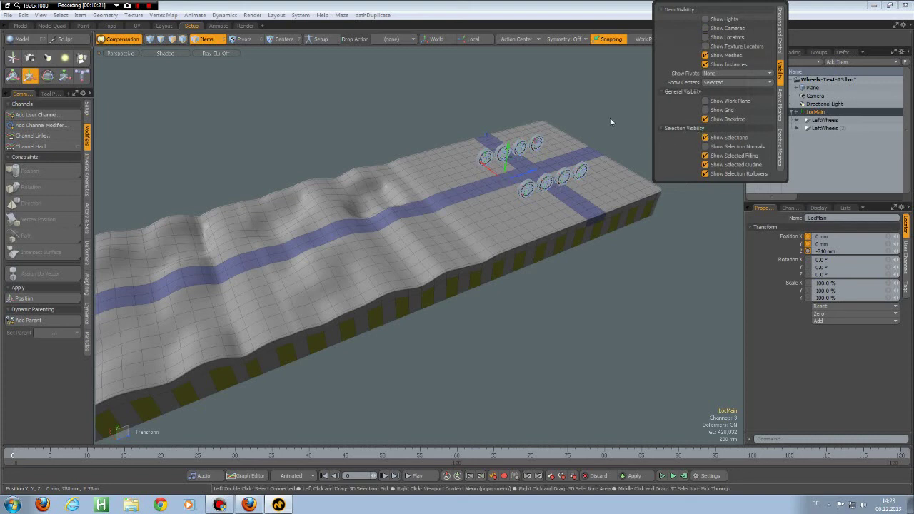
pyautogui.click(736, 82)
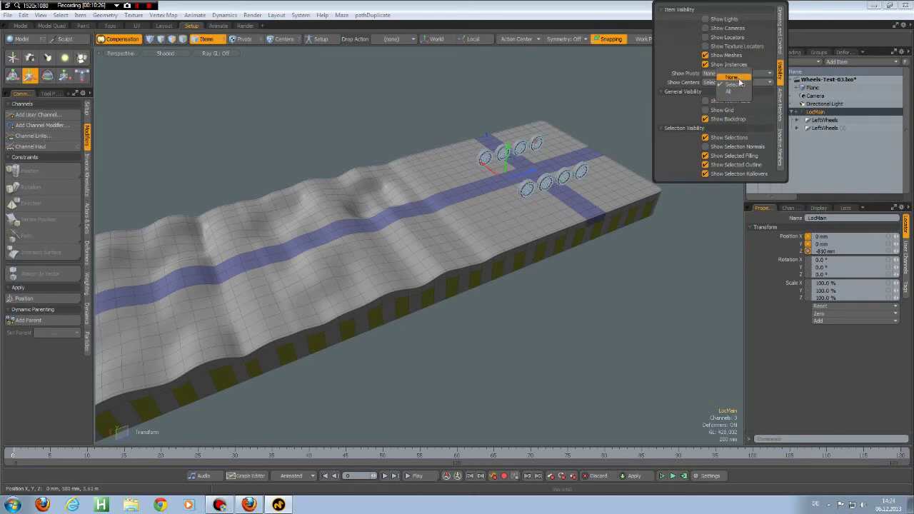
pyautogui.click(632, 86)
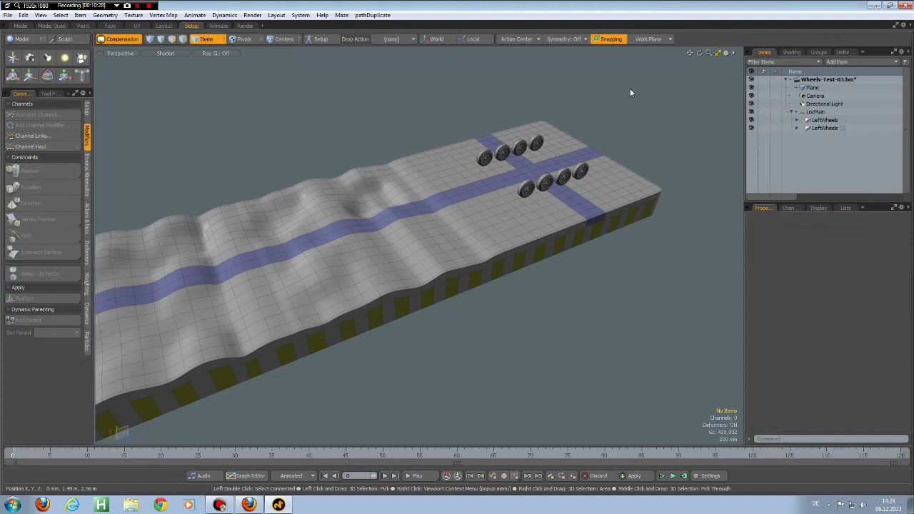
# Move LocMain along Z far over the bumps and back to about -3.165 m to test the wheels on uneven ground.
pyautogui.click(823, 120)
pyautogui.click(820, 112)
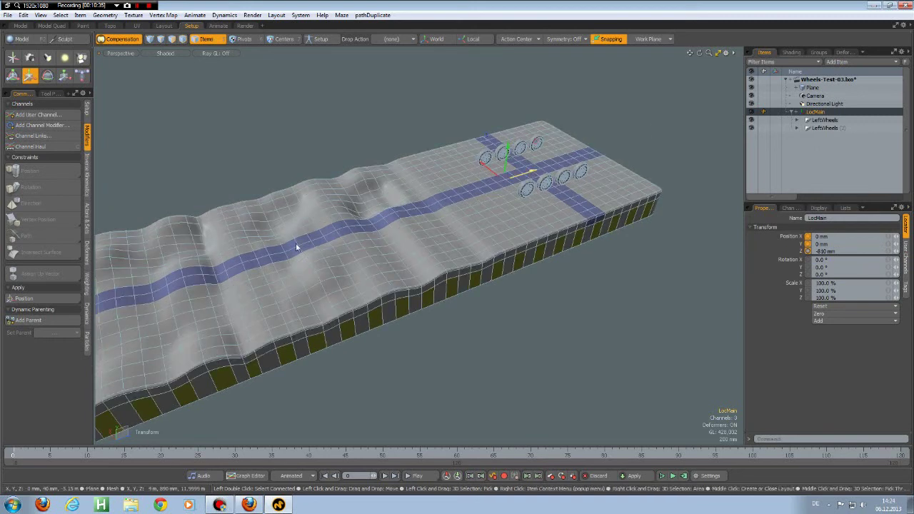
pyautogui.scroll(5, 243, 260)
pyautogui.keyDown('alt'); pyautogui.keyDown('shift'); pyautogui.moveTo(468, 249); pyautogui.dragTo(508, 205); pyautogui.keyUp('shift'); pyautogui.keyUp('alt')
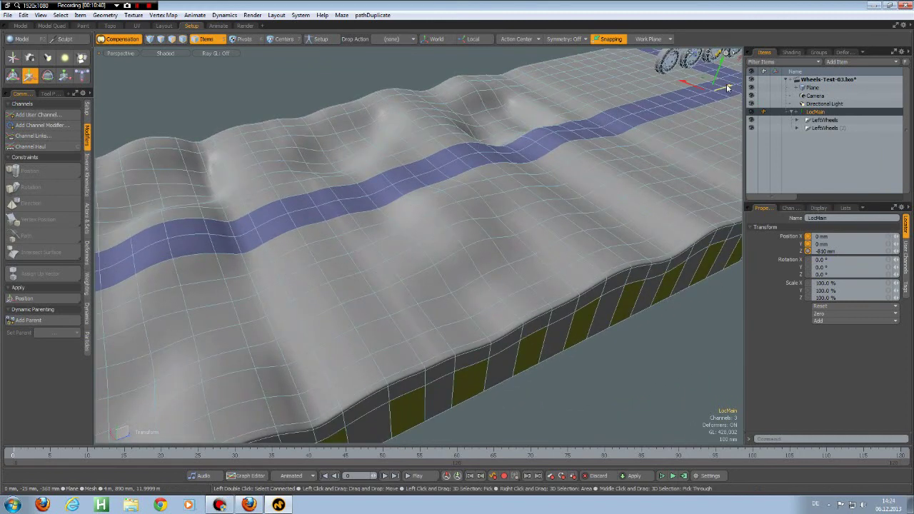
pyautogui.moveTo(723, 88); pyautogui.dragTo(21, 287)
pyautogui.moveTo(157, 242); pyautogui.dragTo(580, 126)
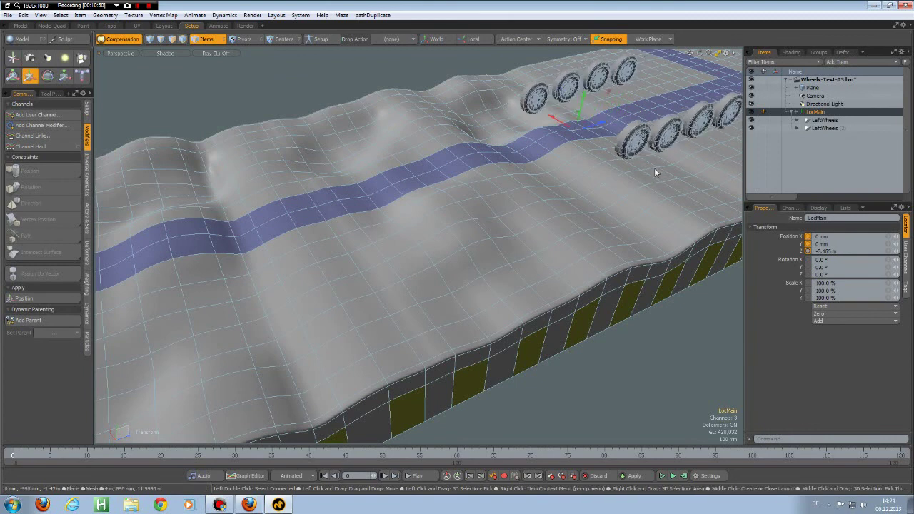
# Look through the scene's Camera and reposition it to frame both wheel rows on the ground.
pyautogui.keyDown('alt'); pyautogui.moveTo(654, 169); pyautogui.dragTo(514, 134); pyautogui.keyUp('alt')
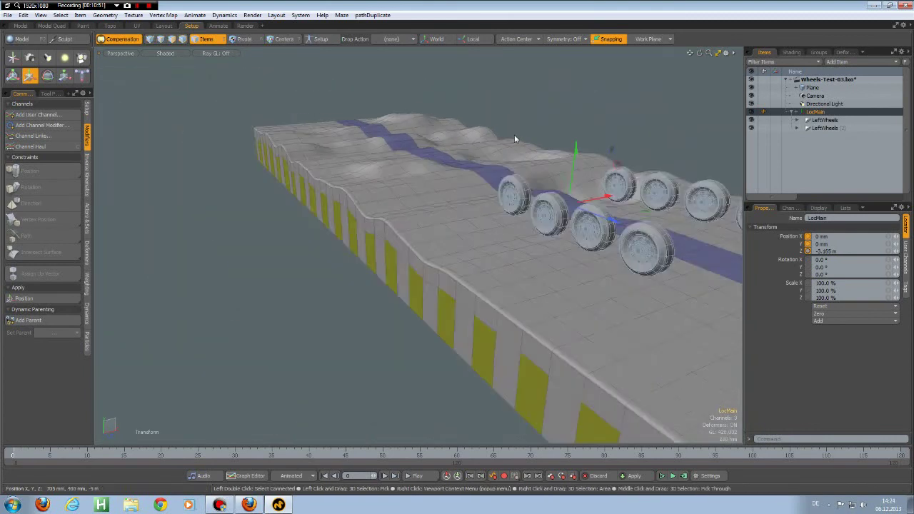
pyautogui.click(121, 53)
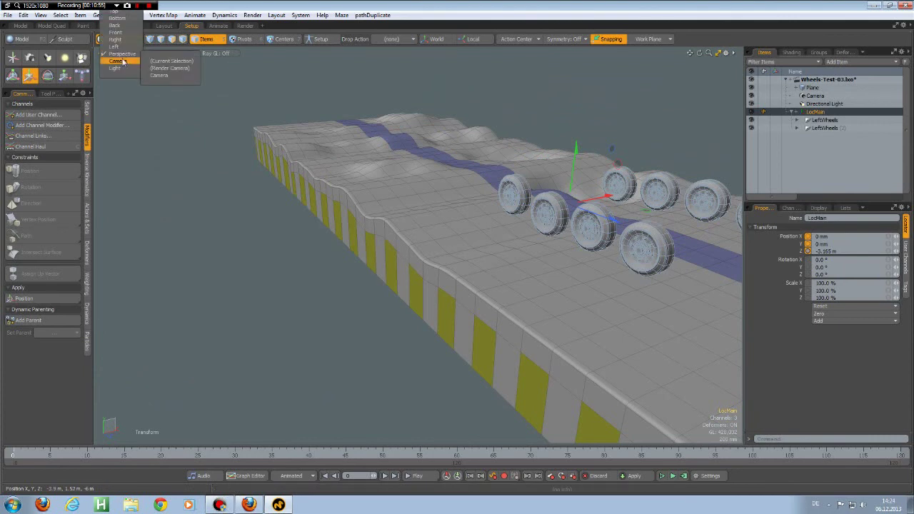
pyautogui.click(161, 75)
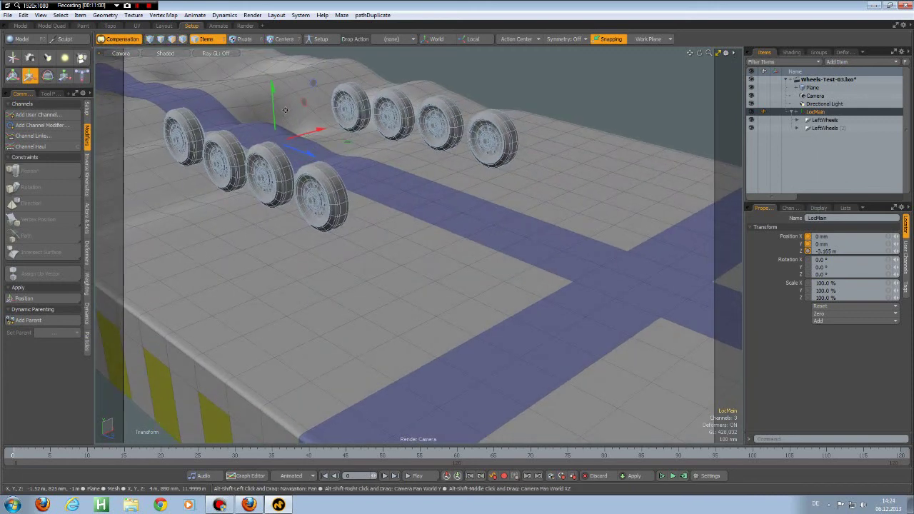
pyautogui.keyDown('alt'); pyautogui.keyDown('shift'); pyautogui.moveTo(324, 159); pyautogui.dragTo(347, 168); pyautogui.keyUp('shift'); pyautogui.keyUp('alt')
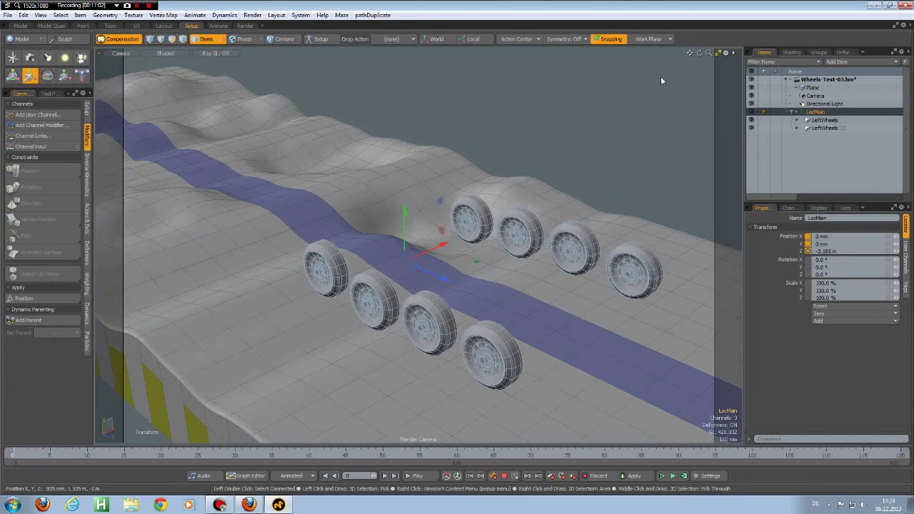
# Parent the Camera under LocMain and test the rig by moving LocMain along Z over the bumps and back to about 75 mm.
pyautogui.click(813, 96)
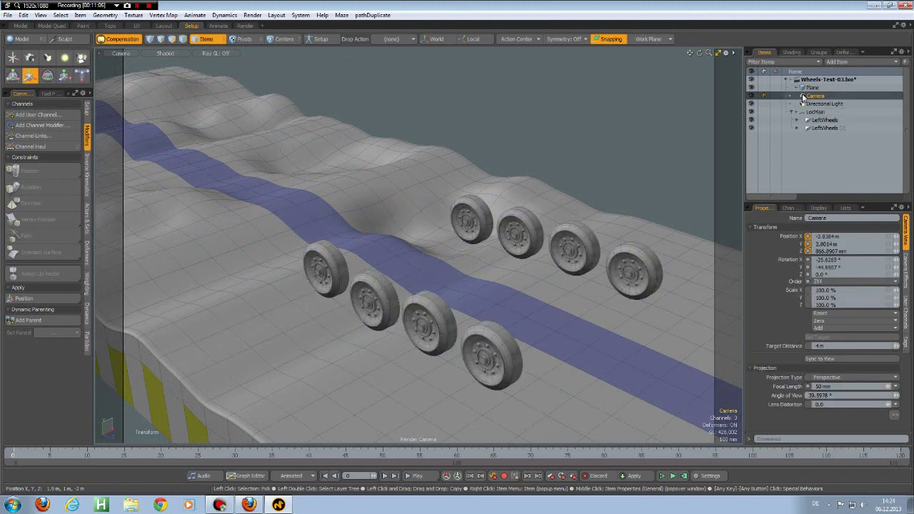
pyautogui.moveTo(817, 116); pyautogui.dragTo(817, 115)
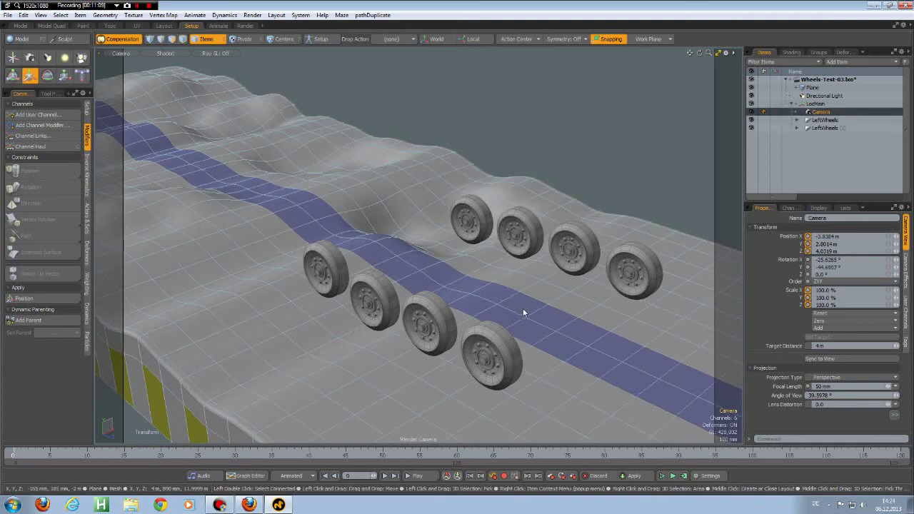
pyautogui.click(815, 105)
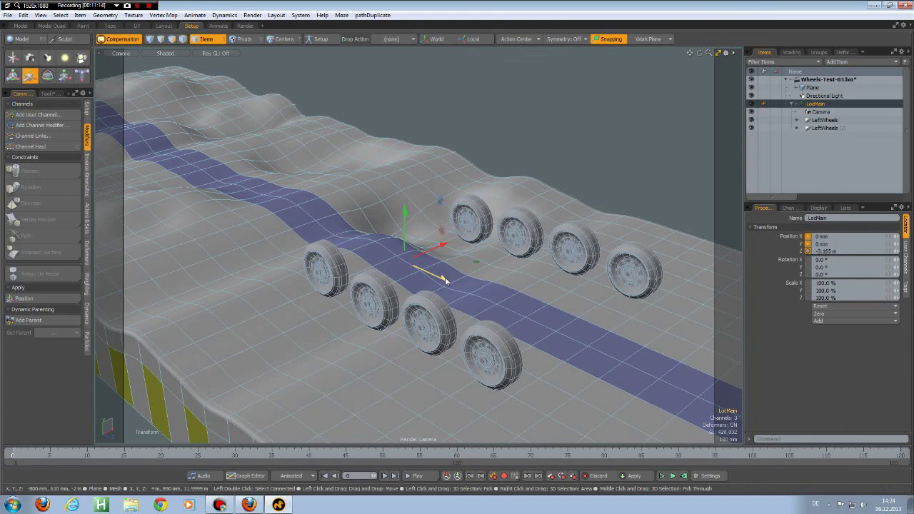
pyautogui.moveTo(444, 278); pyautogui.dragTo(321, 221)
pyautogui.moveTo(404, 260); pyautogui.dragTo(444, 278)
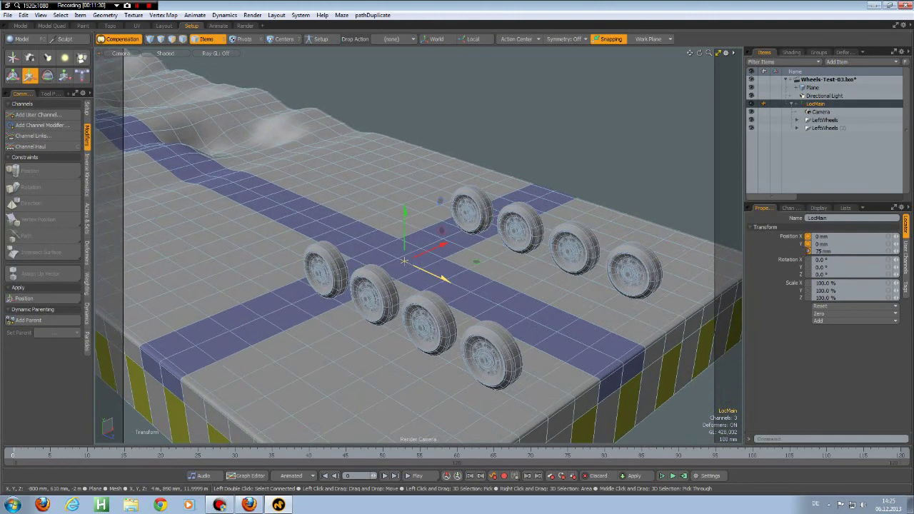